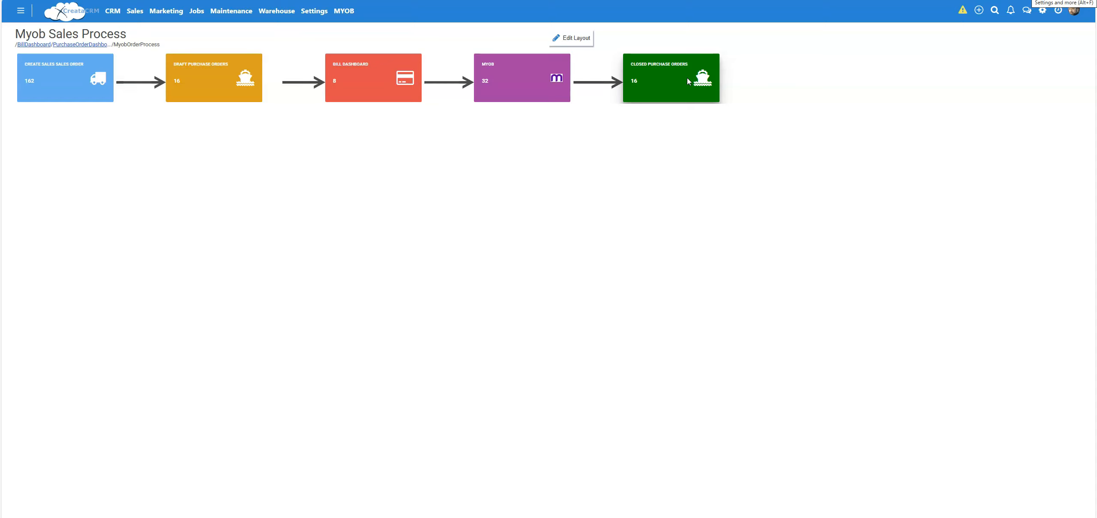
Create a new sales order and choose the CreataCRM contact as its customer.
left_click(77, 89)
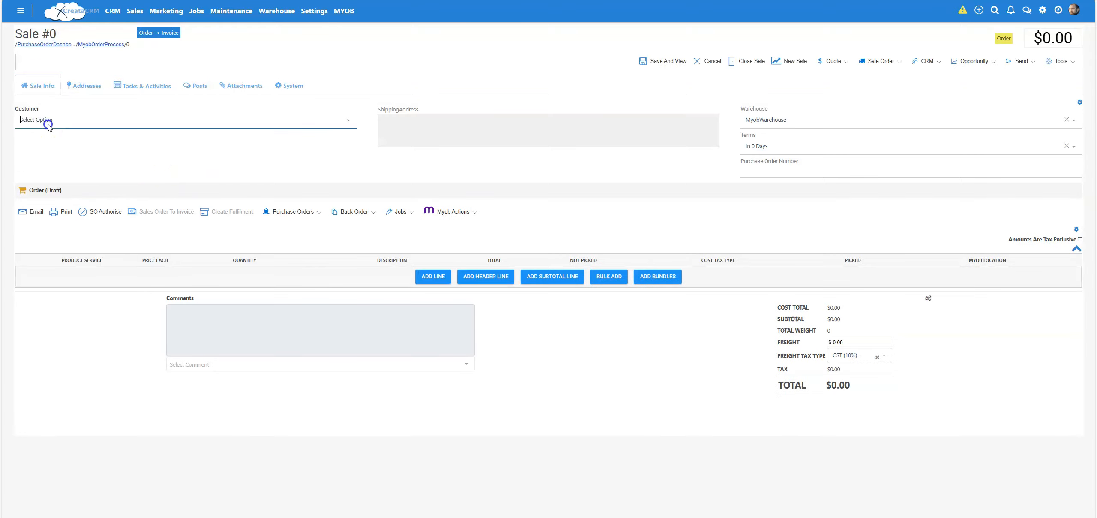
left_click(50, 121)
type("creat")
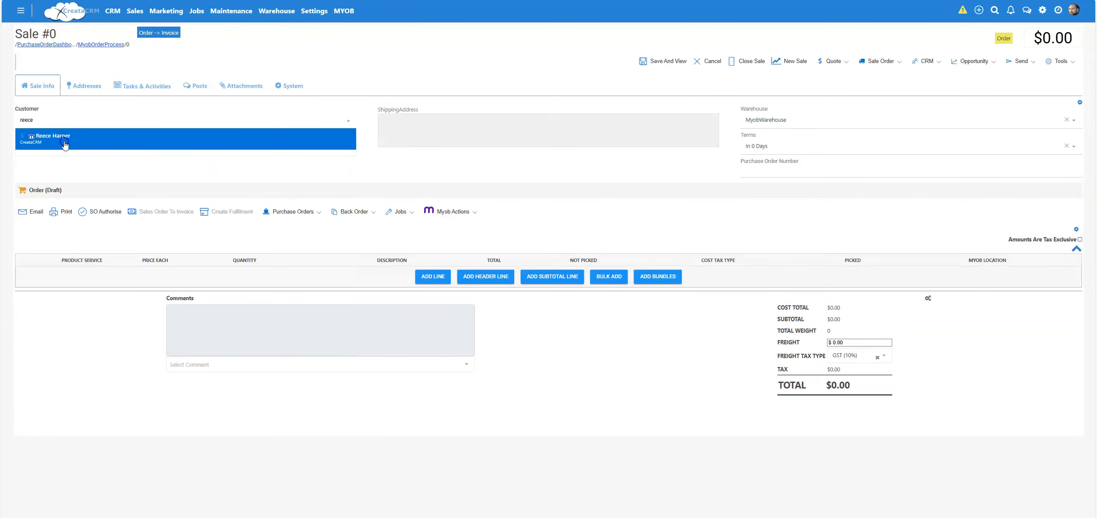
left_click(32, 141)
Add a Black Desk line with a quantity of 3 and save the sale.
left_click(433, 276)
left_click(60, 277)
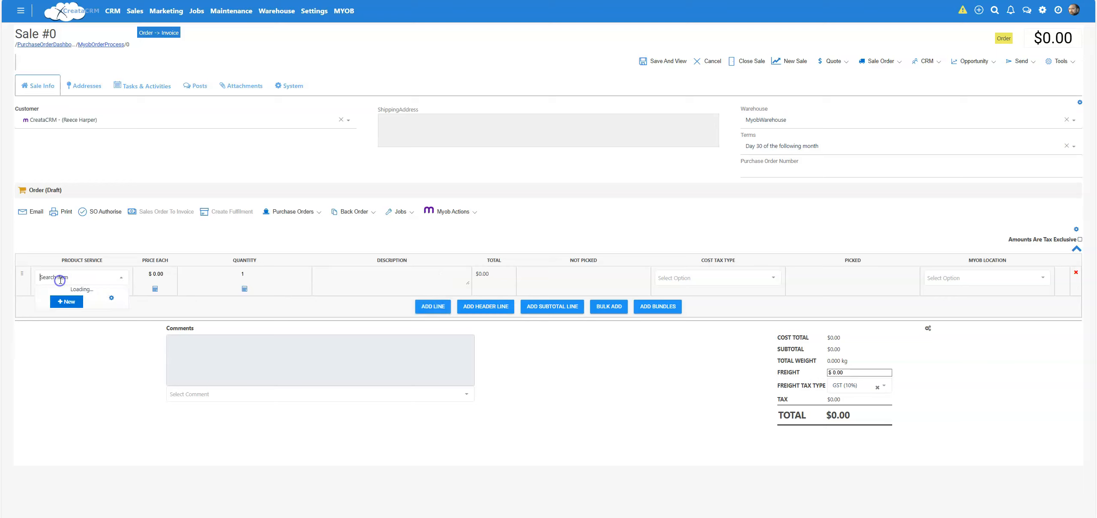
type("black")
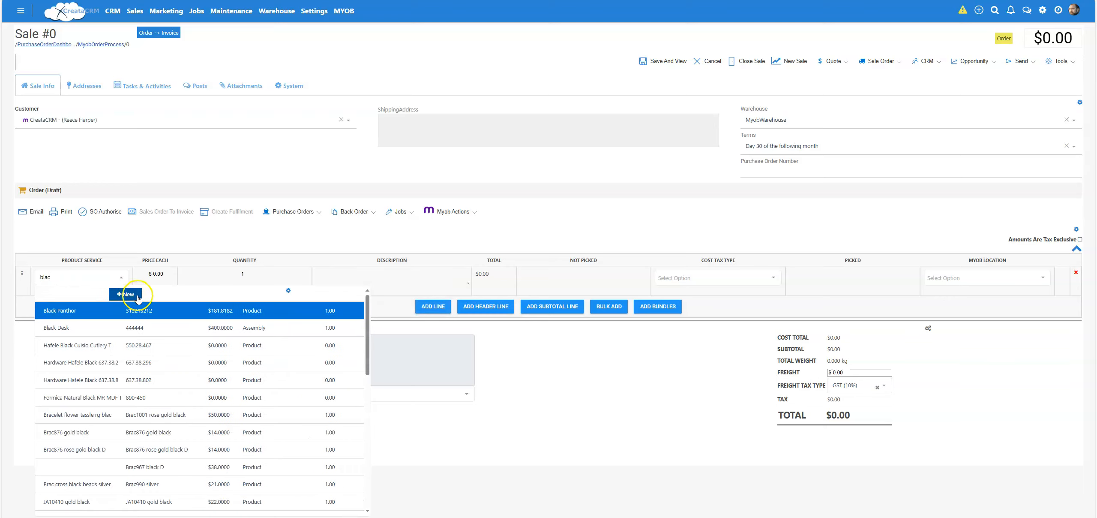
left_click(118, 328)
left_click(235, 275)
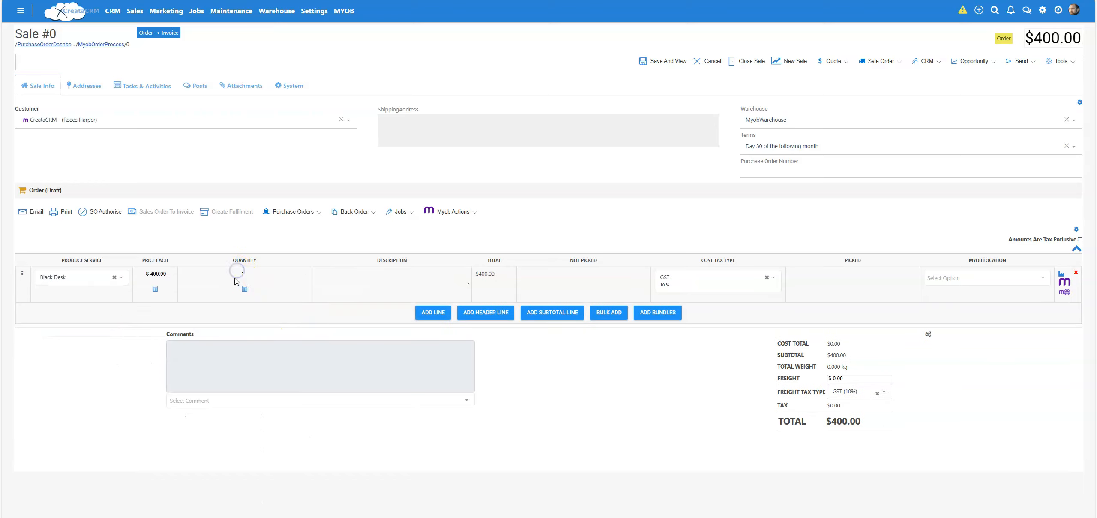
type("3")
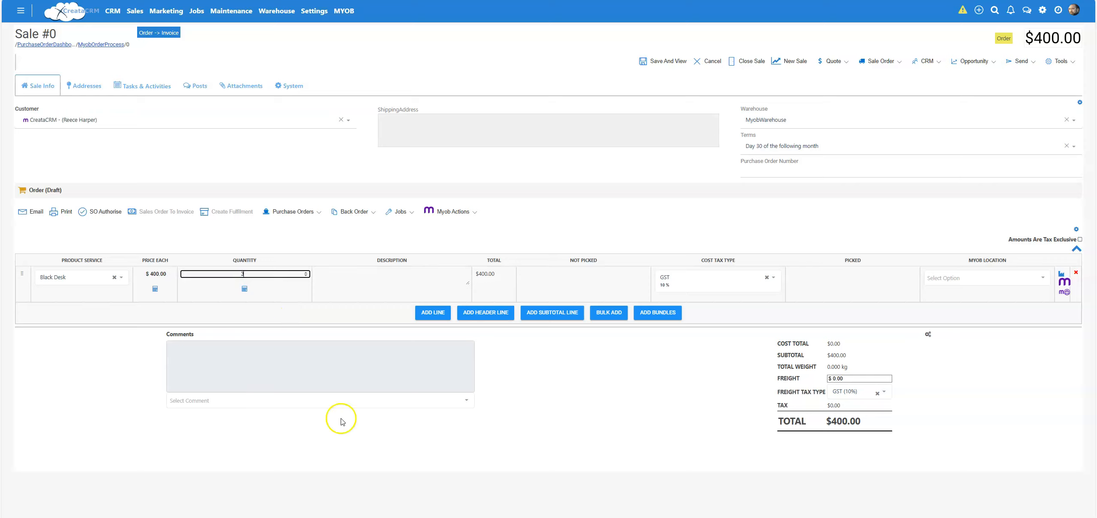
left_click(642, 442)
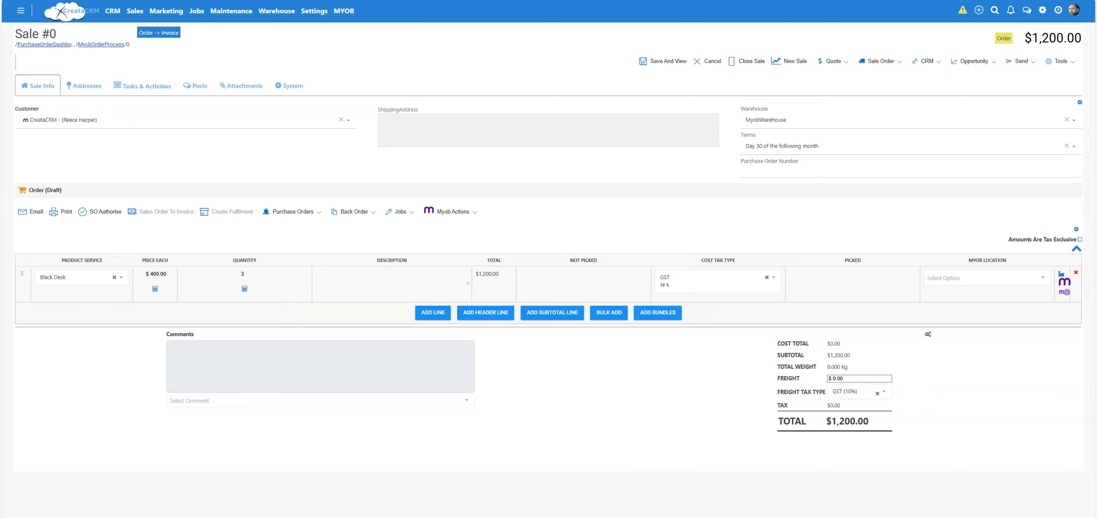
left_click(646, 63)
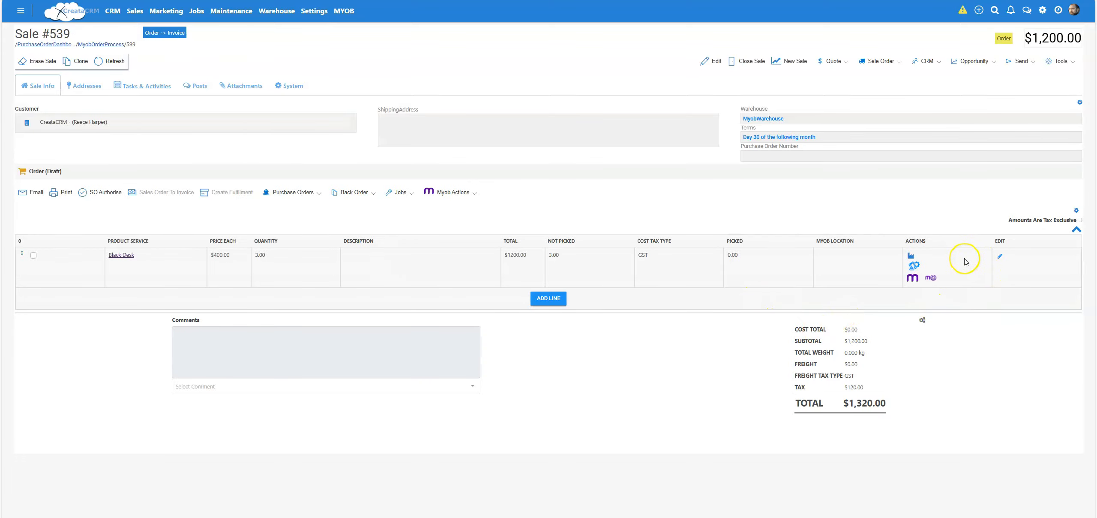
Examine the stock levels of the Black Desk's components and its MYOB item details.
mouse_move(916, 268)
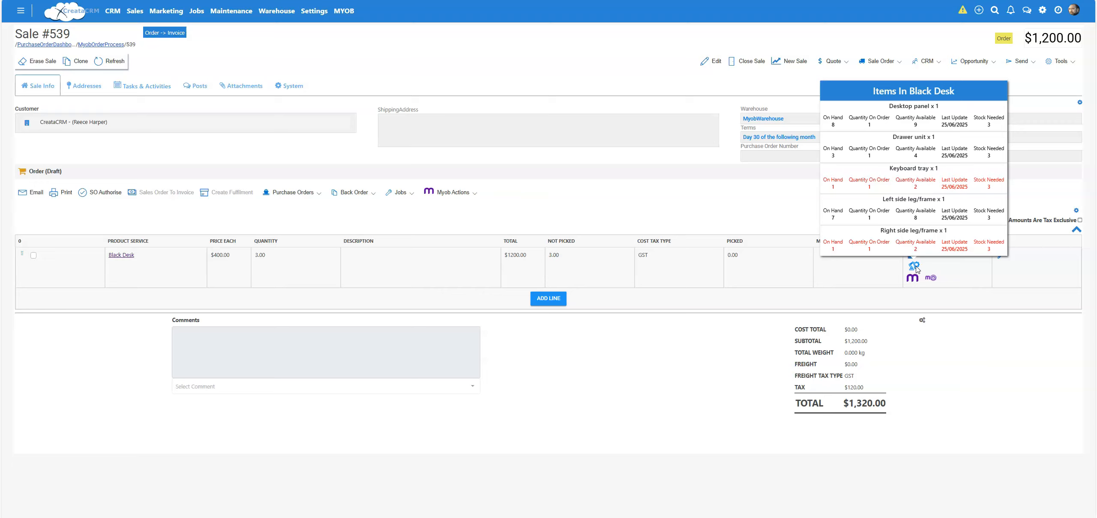
left_click(912, 280)
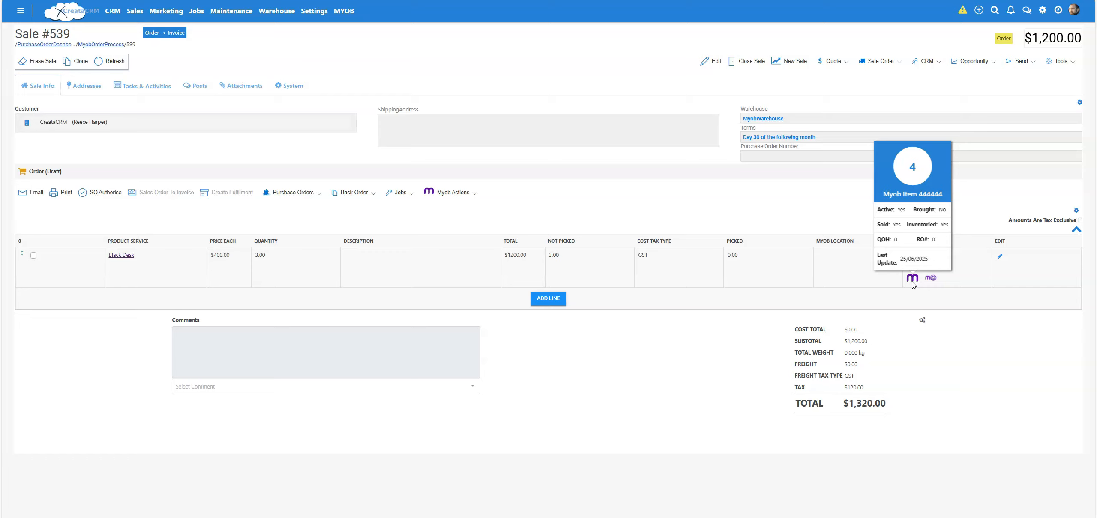
left_click(474, 196)
left_click(443, 250)
left_click(914, 266)
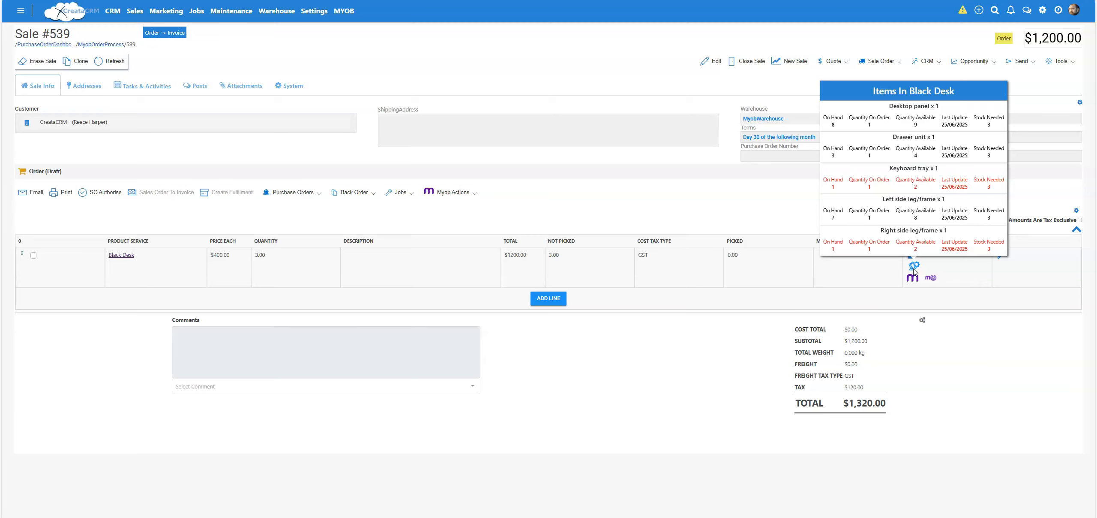
mouse_move(917, 277)
Start a component purchase order from the sale and include the Keyboard tray and Right side leg/frame lines.
left_click(316, 193)
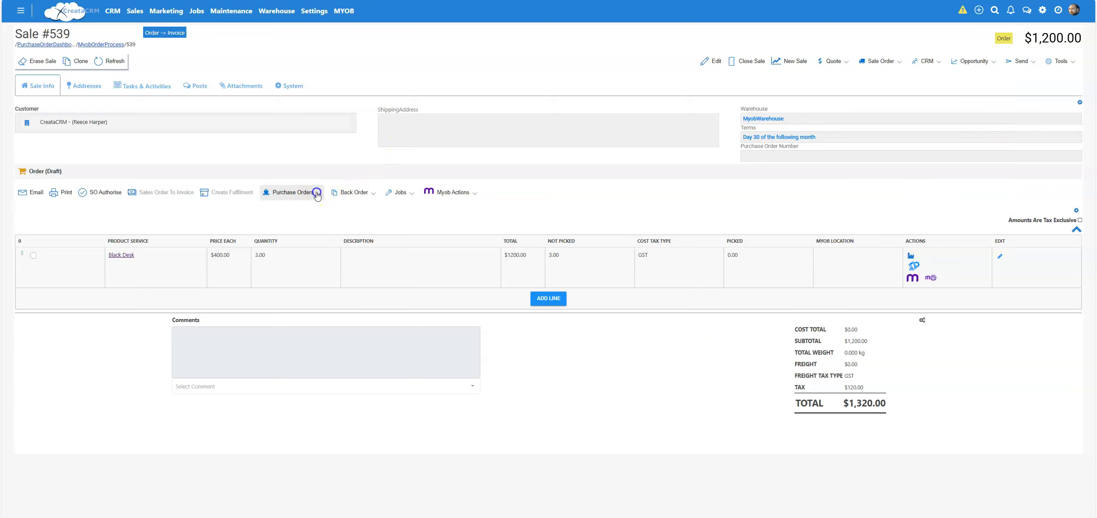
left_click(279, 221)
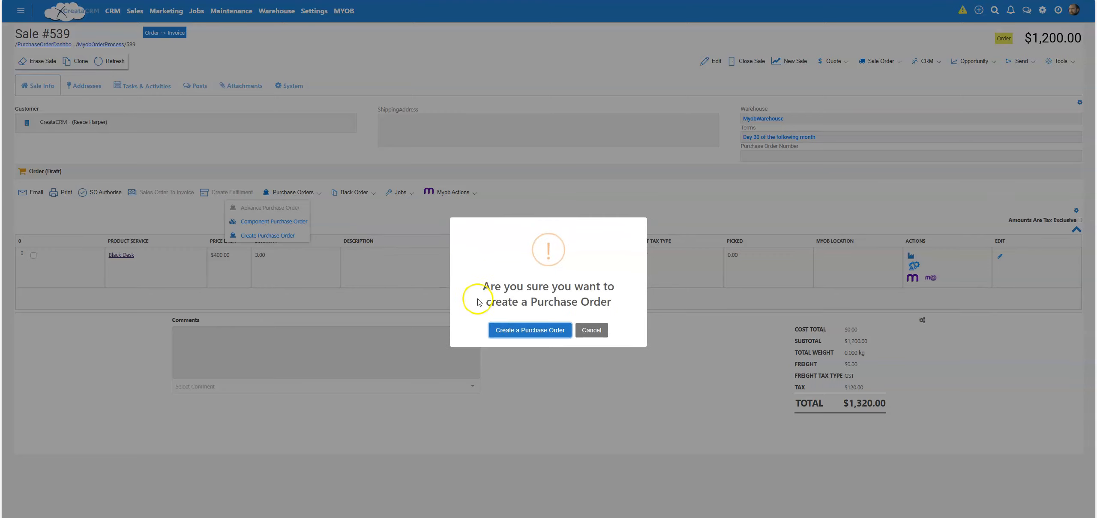
left_click(515, 330)
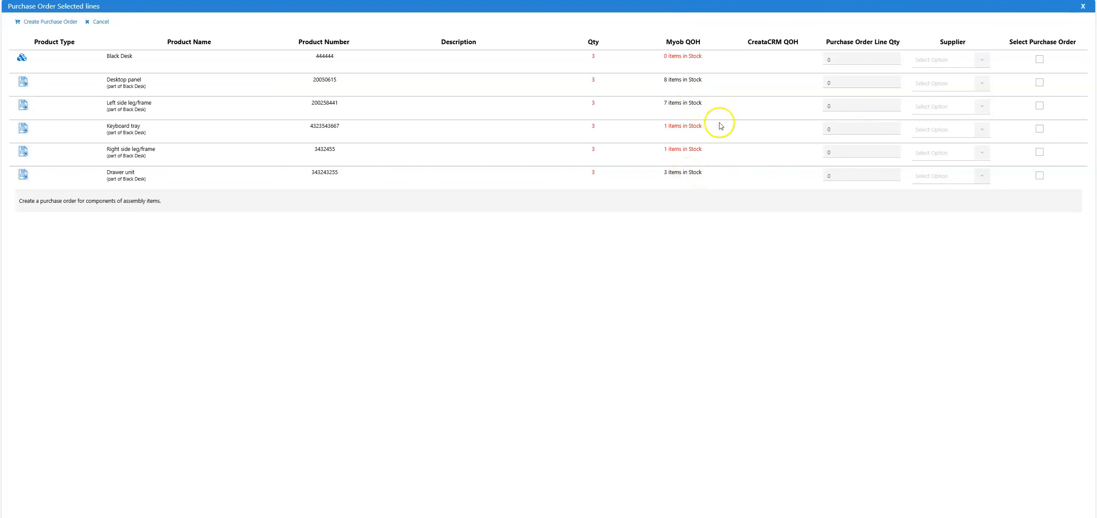
left_click(1039, 106)
left_click(1040, 107)
left_click(1040, 129)
left_click(1040, 152)
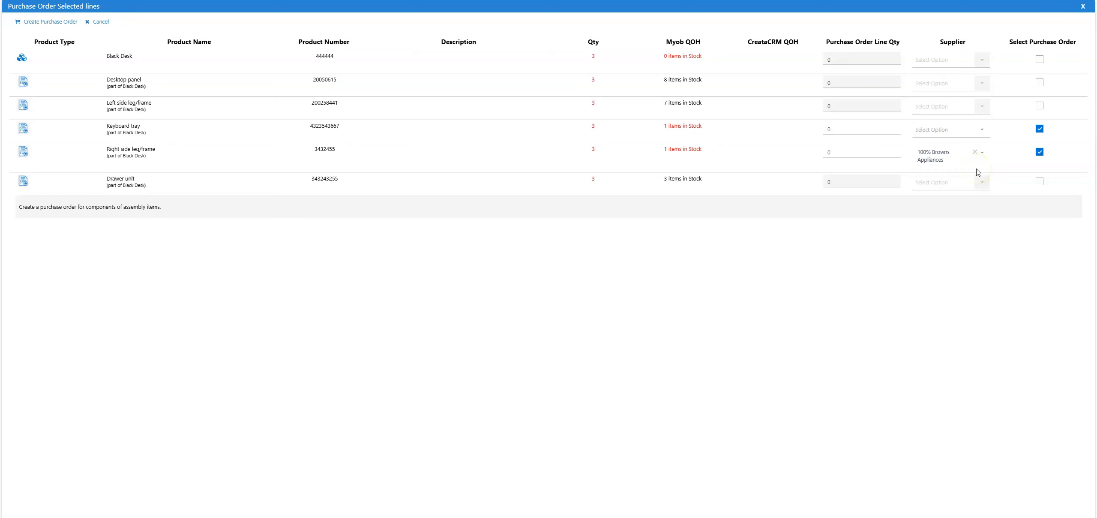
Assign 100% Browns Appliances as the supplier of the Keyboard tray.
left_click(935, 133)
left_click(935, 133)
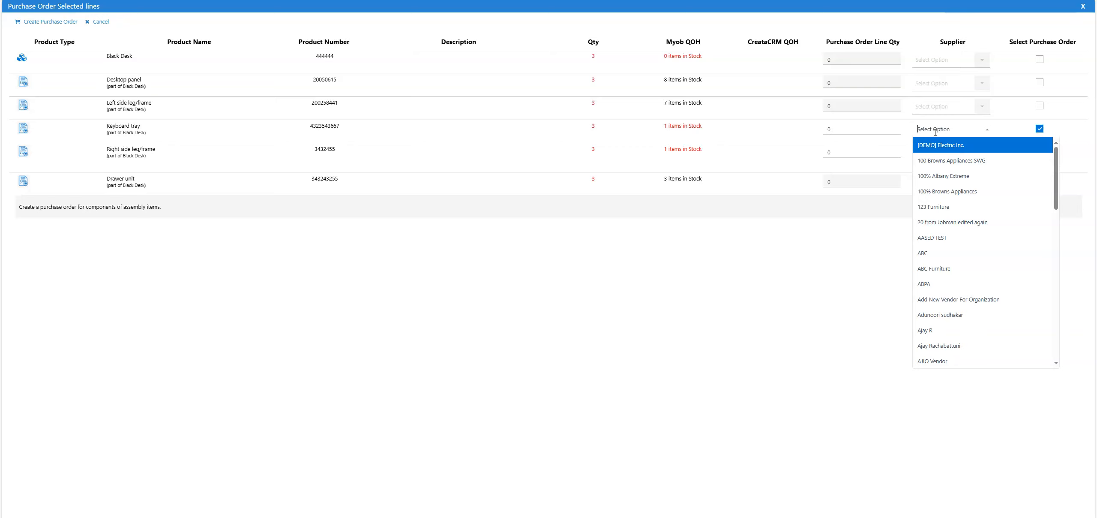
type("100")
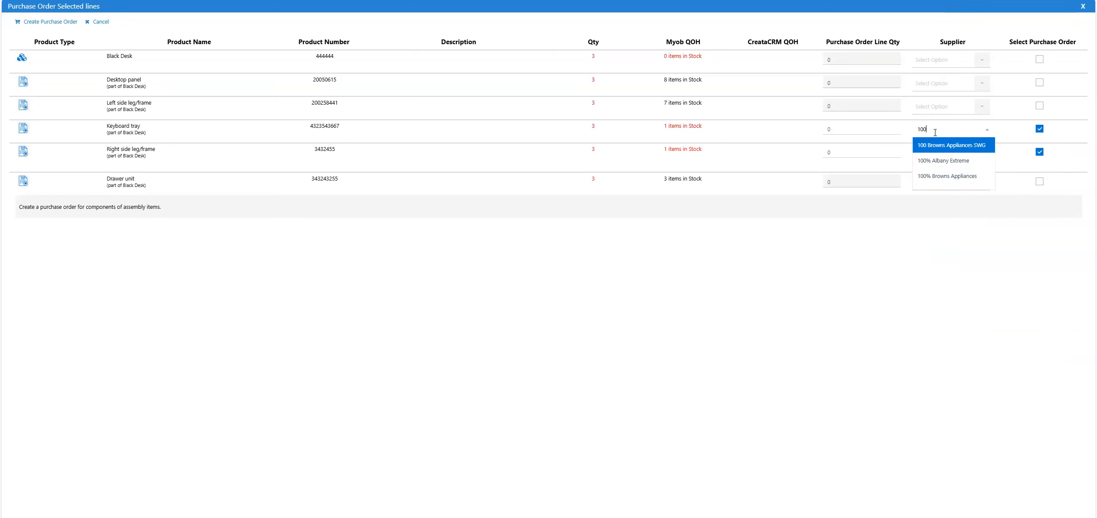
left_click(932, 131)
left_click(955, 176)
Set the purchase order quantity to 3 for both selected components and create the purchase order.
left_click_drag(828, 128, 791, 121)
type("3")
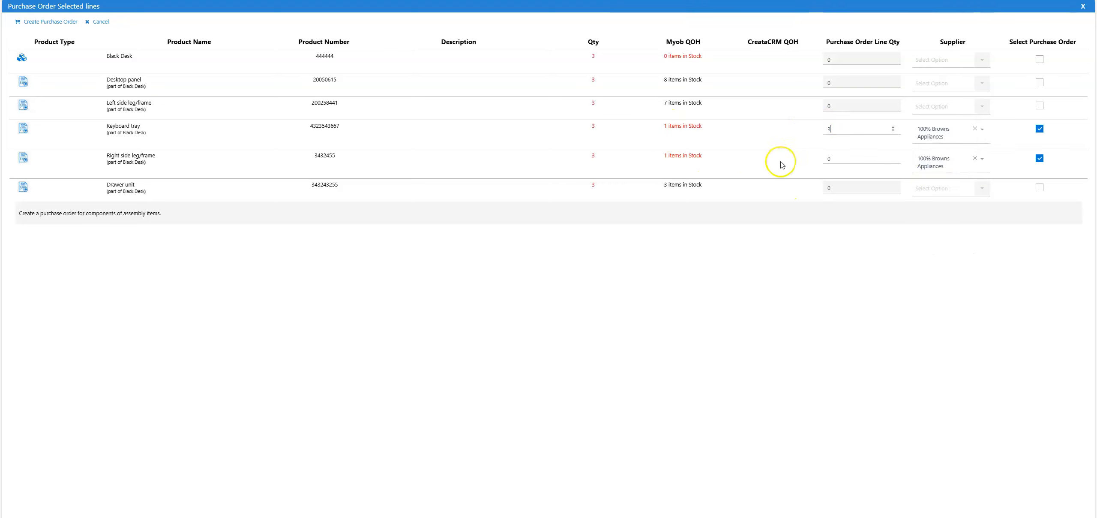
left_click(835, 154)
left_click_drag(836, 154, 785, 161)
type("3")
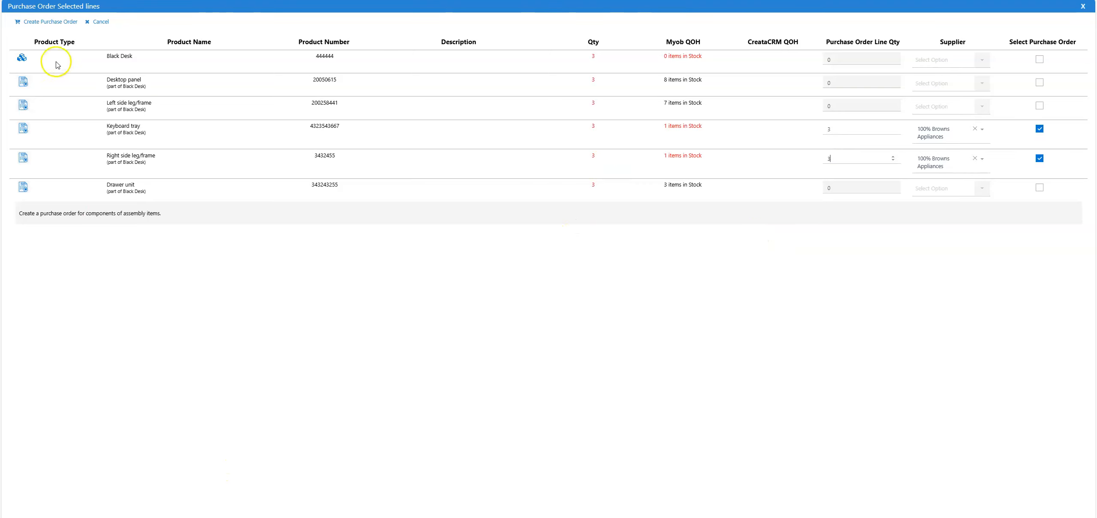
left_click(56, 27)
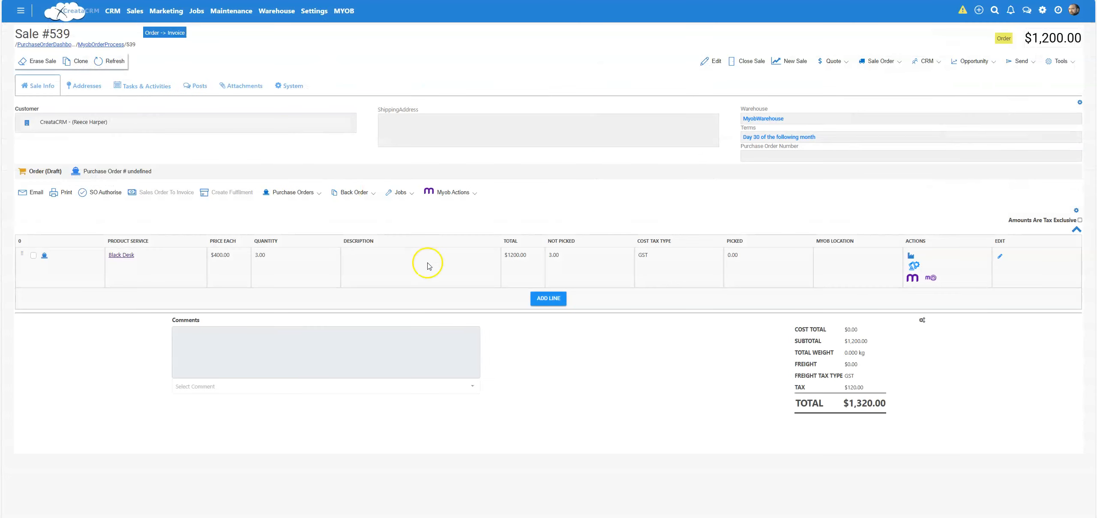
Review the new purchase order's lines within the sale and check the draft purchase orders stage of the Myob sales process.
left_click(36, 171)
left_click(81, 171)
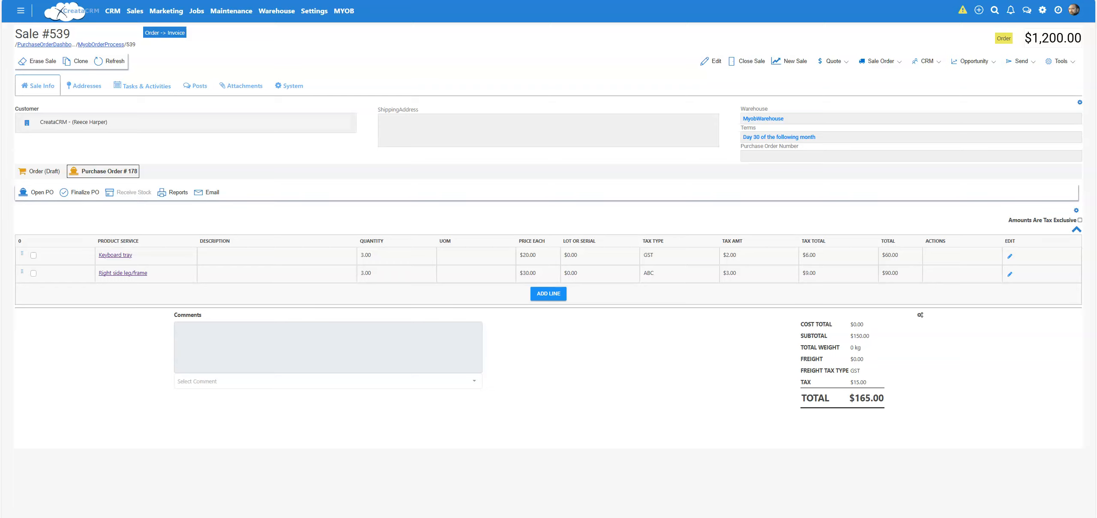
left_click(103, 44)
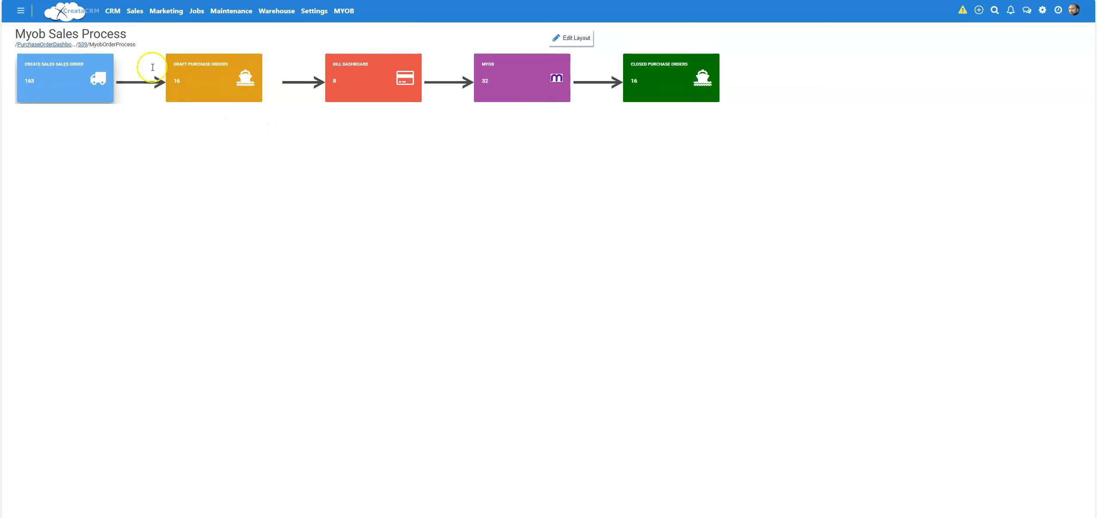
left_click(210, 69)
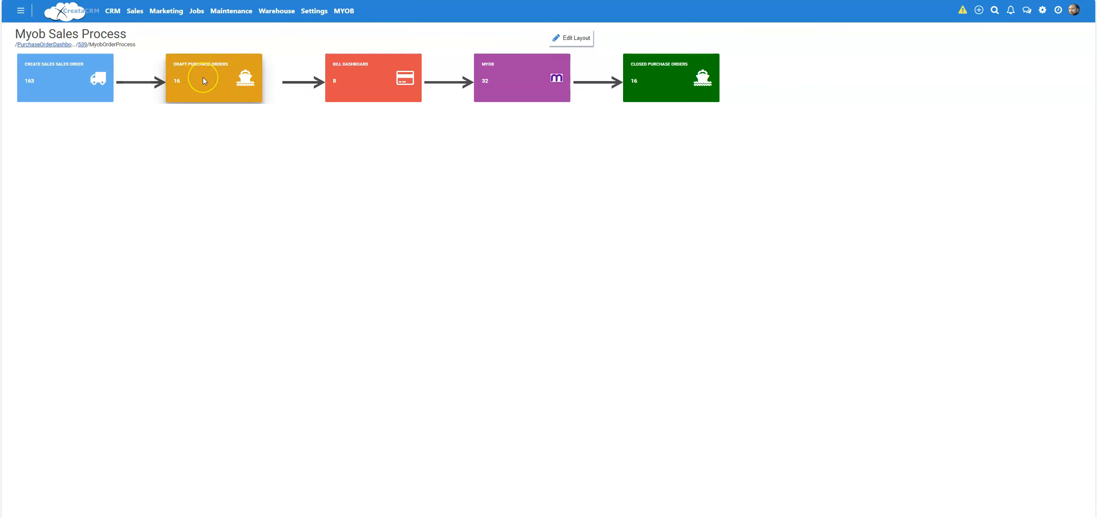
left_click(85, 44)
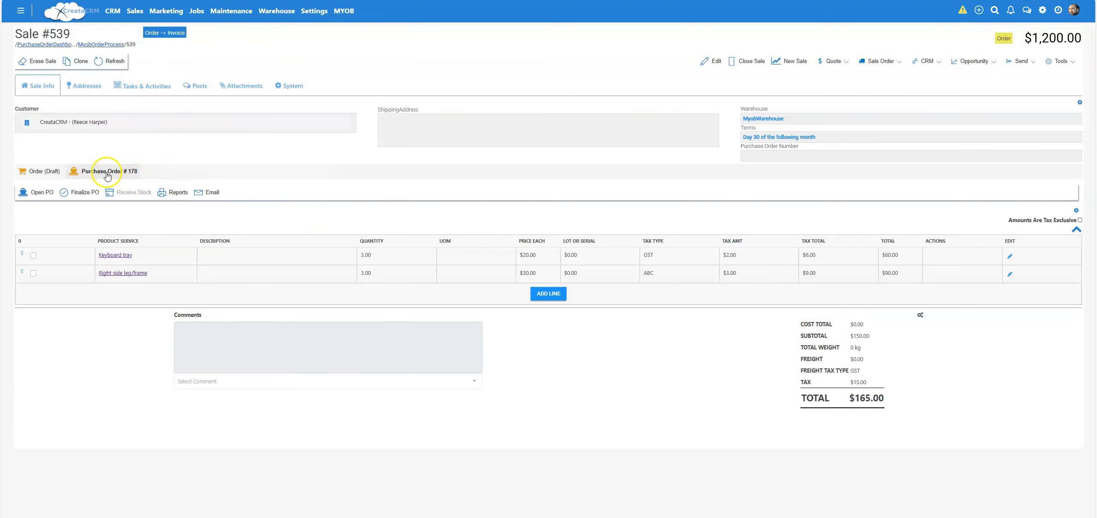
Open the sale's purchase order on its own page and finalise it.
left_click(37, 191)
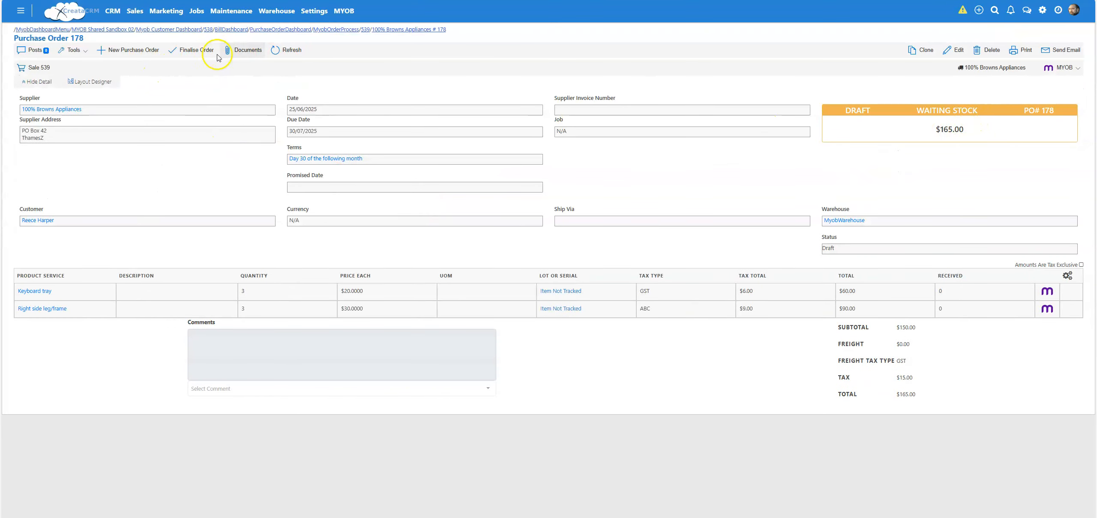
left_click(192, 52)
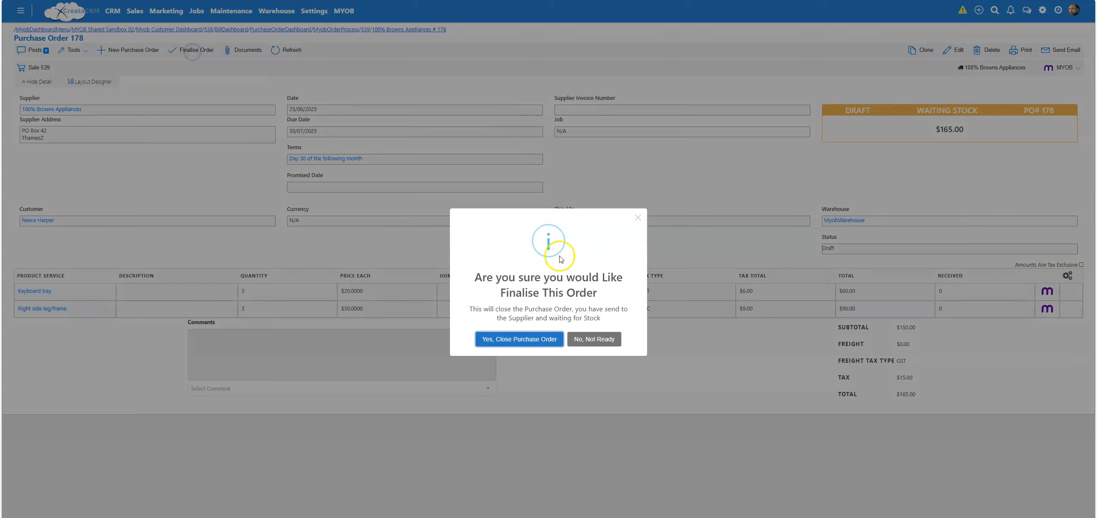
left_click(539, 340)
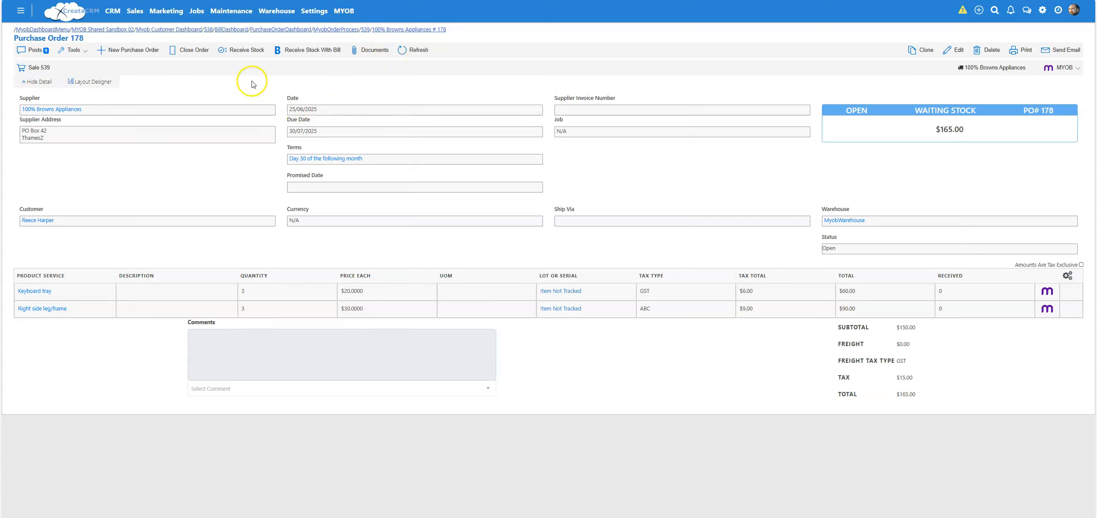
Examine the open purchase orders on the Purchase Order Dashboard.
left_click(321, 30)
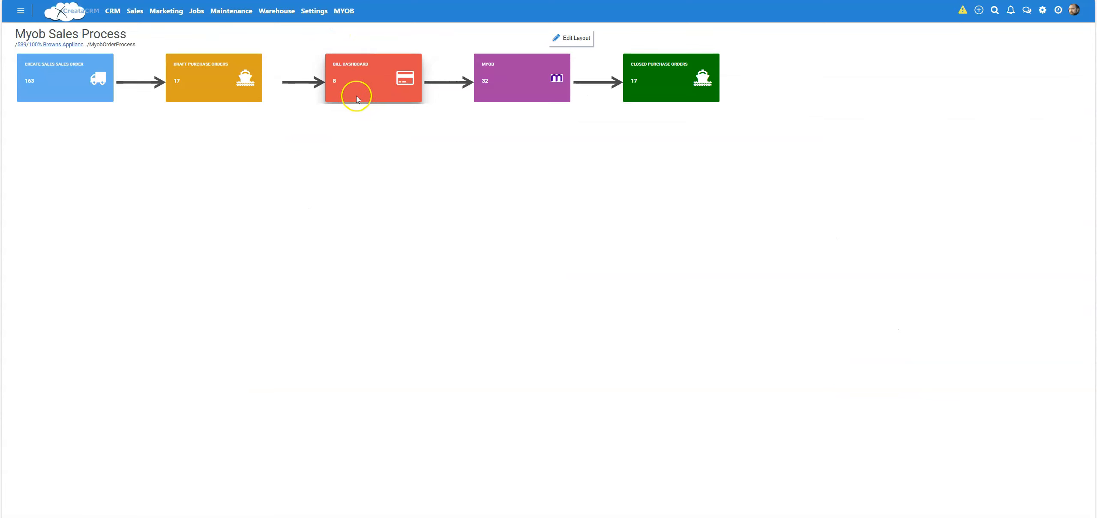
left_click(250, 78)
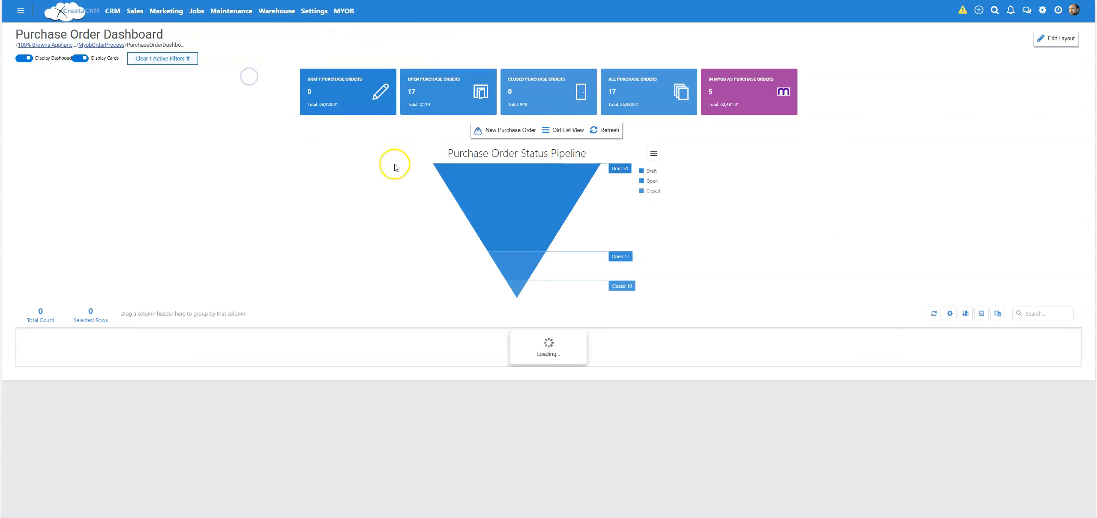
left_click(442, 97)
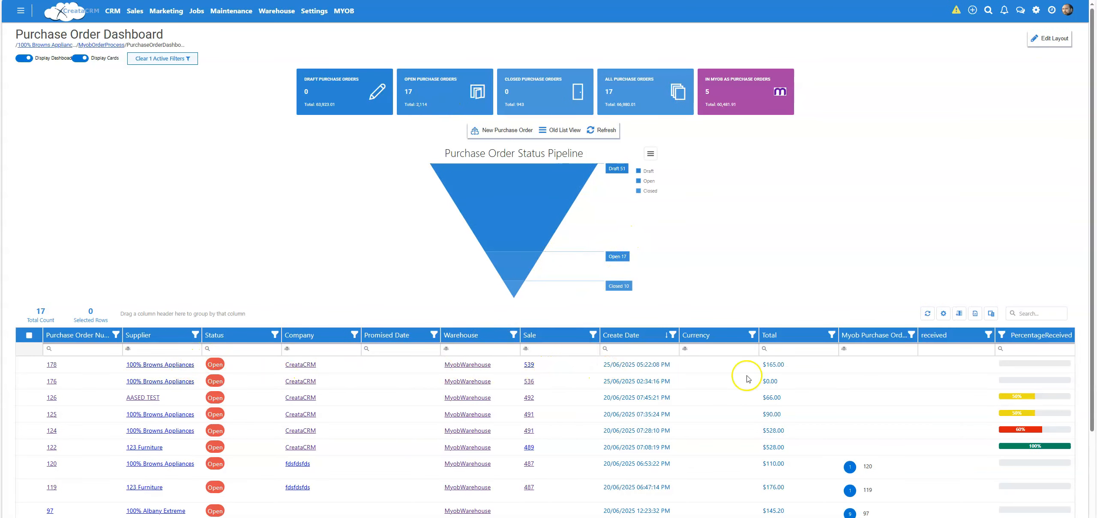
Start receiving the 100% Browns Appliances order's stock with a bill and remove the Right side leg/frame line from the receipt.
left_click(68, 45)
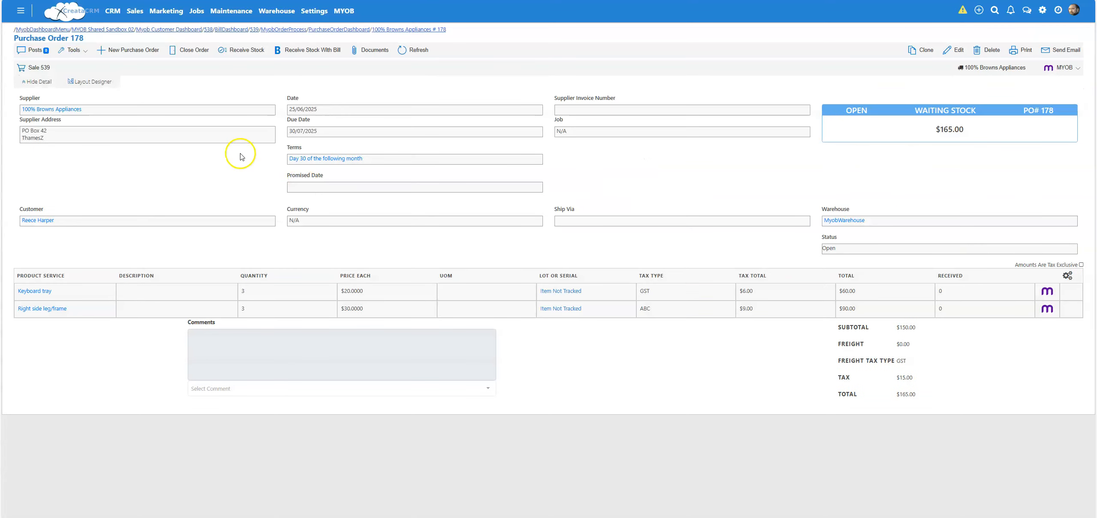
left_click(310, 50)
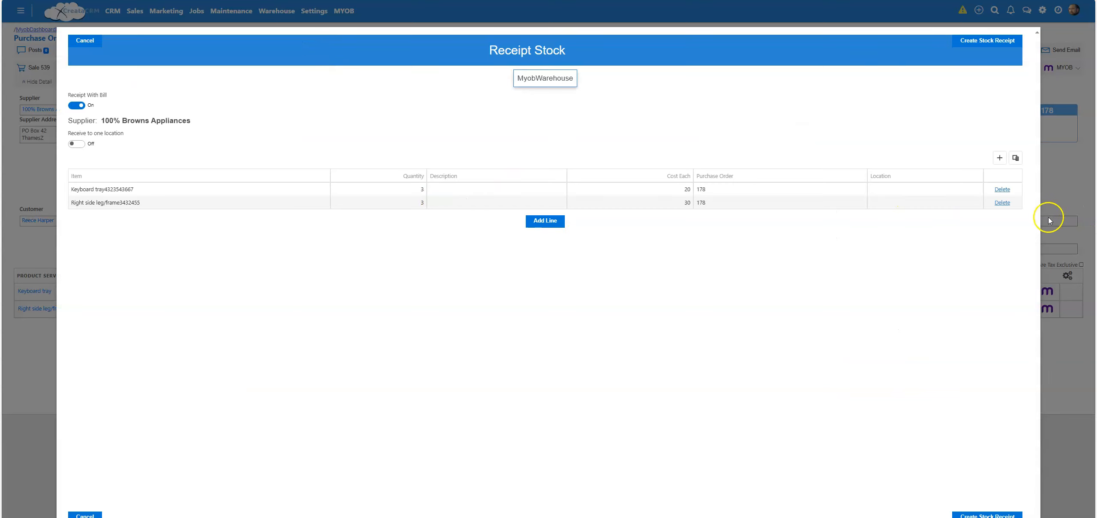
left_click(1005, 203)
left_click(532, 290)
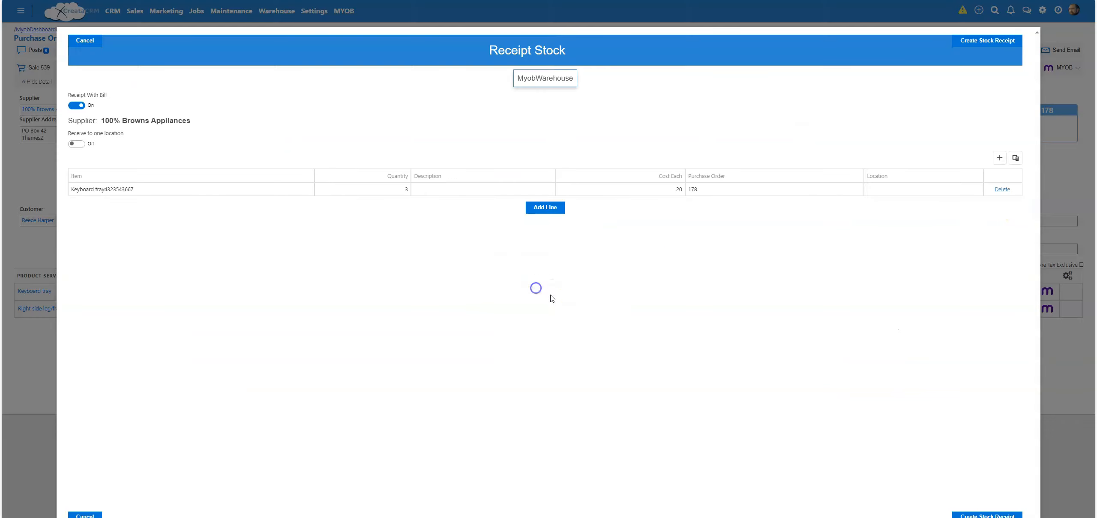
Set the Keyboard tray's receiving location to Location1 and create the stock receipt with its bill.
left_click(946, 190)
left_click(919, 222)
left_click(897, 192)
left_click(916, 282)
left_click(978, 515)
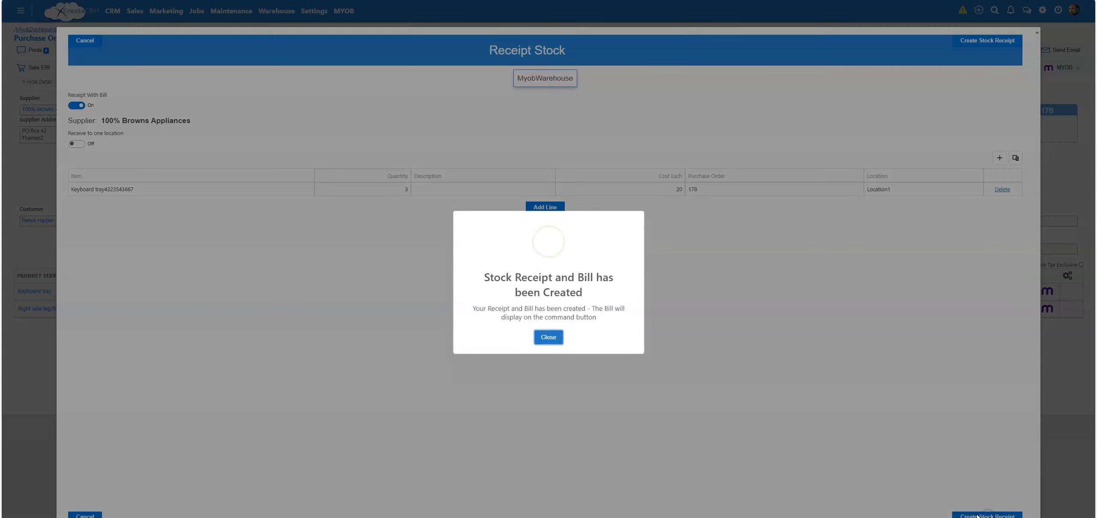
left_click(548, 337)
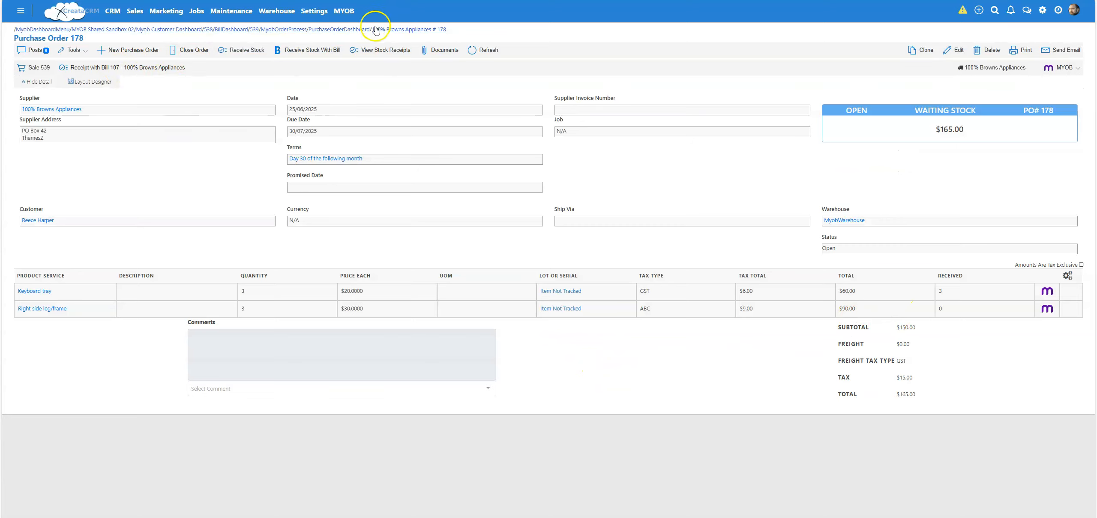
Check the received percentage of the newest 100% Browns Appliances order on the Purchase Order Dashboard and reopen that order.
left_click(352, 30)
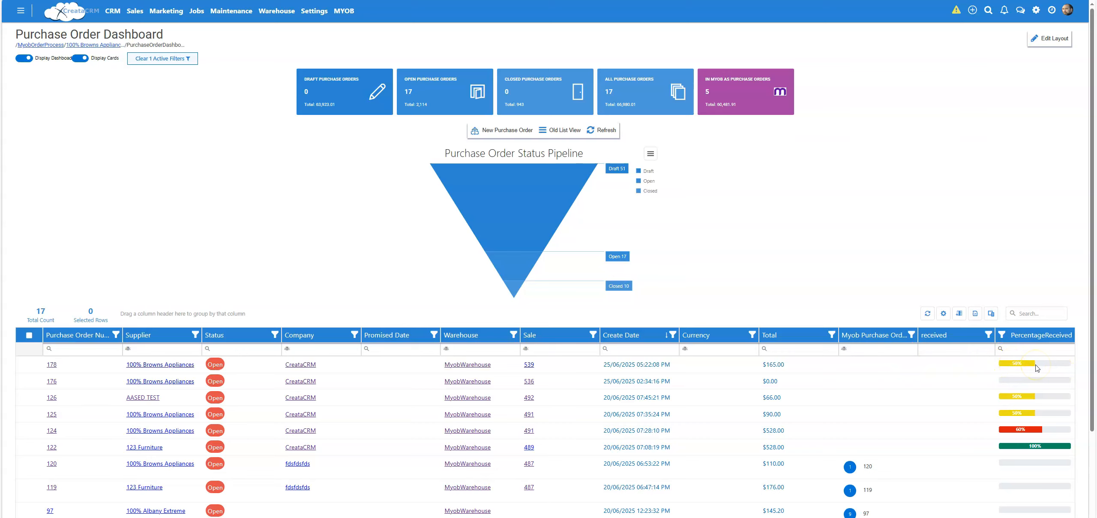
left_click(818, 368)
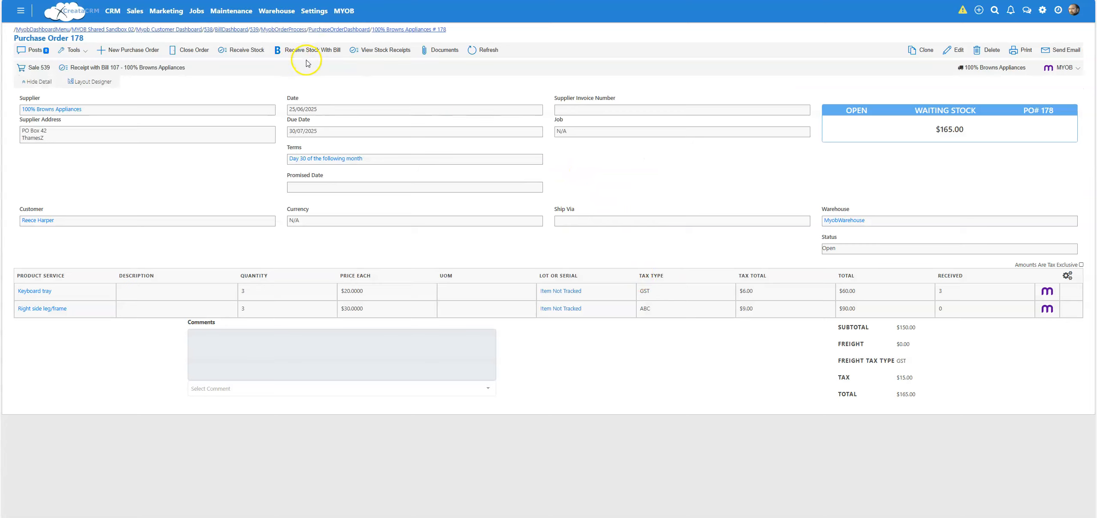
Open the bill linked to the Keyboard tray stock receipt and send it to MYOB.
left_click(150, 68)
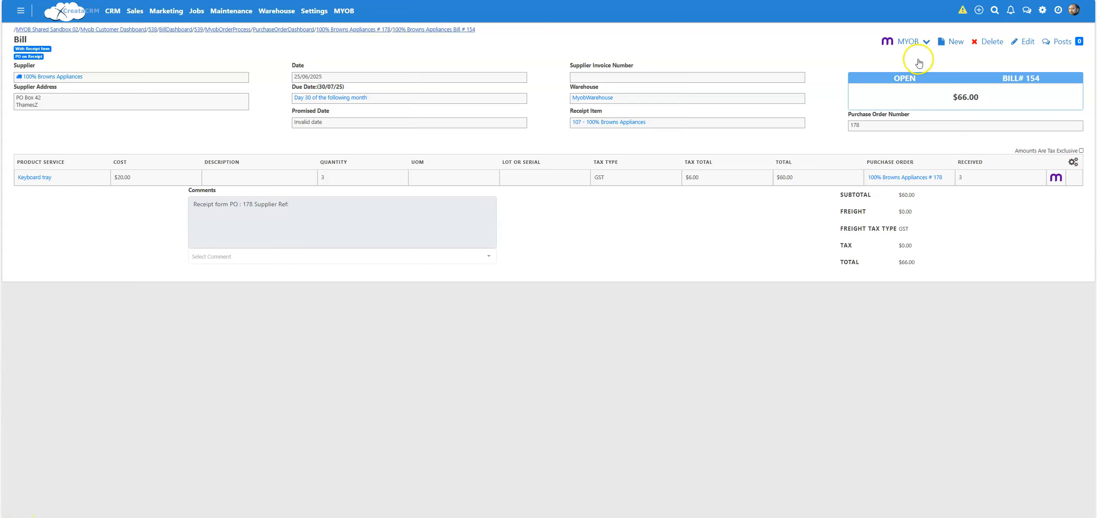
left_click(923, 40)
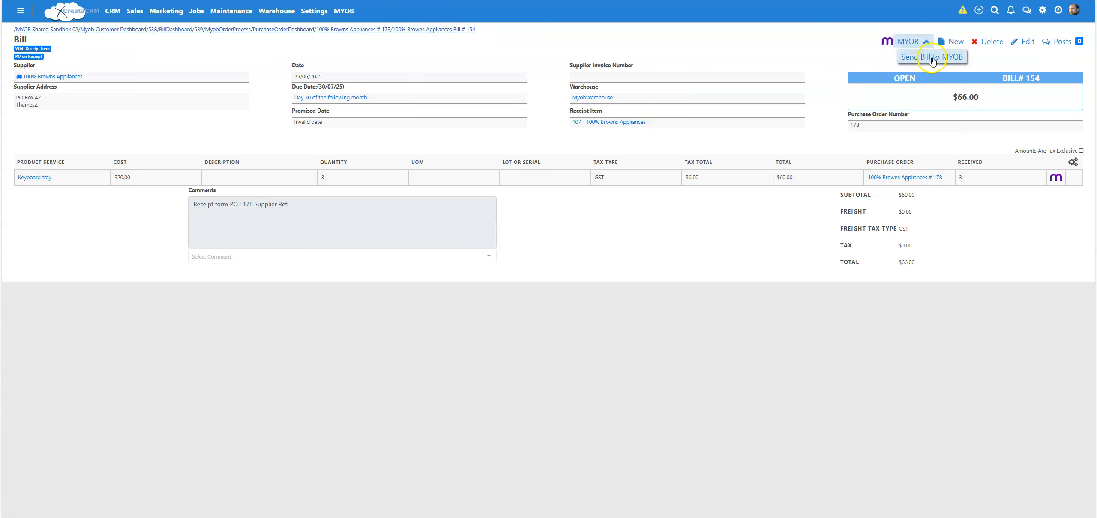
left_click(933, 57)
left_click(593, 319)
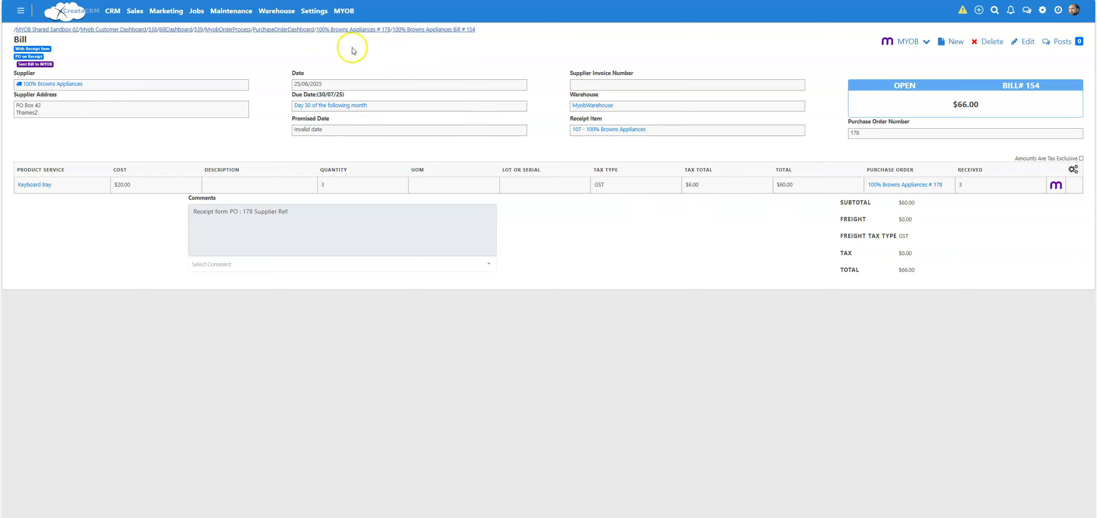
Return to the Black Desk sale's draft order and examine the stock levels of the desk's components.
left_click(204, 29)
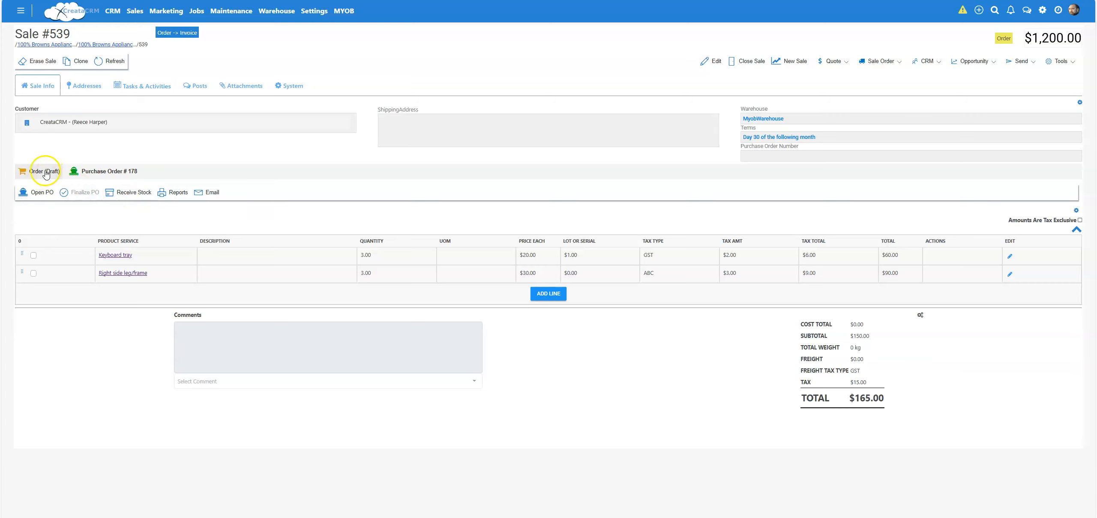
left_click(45, 171)
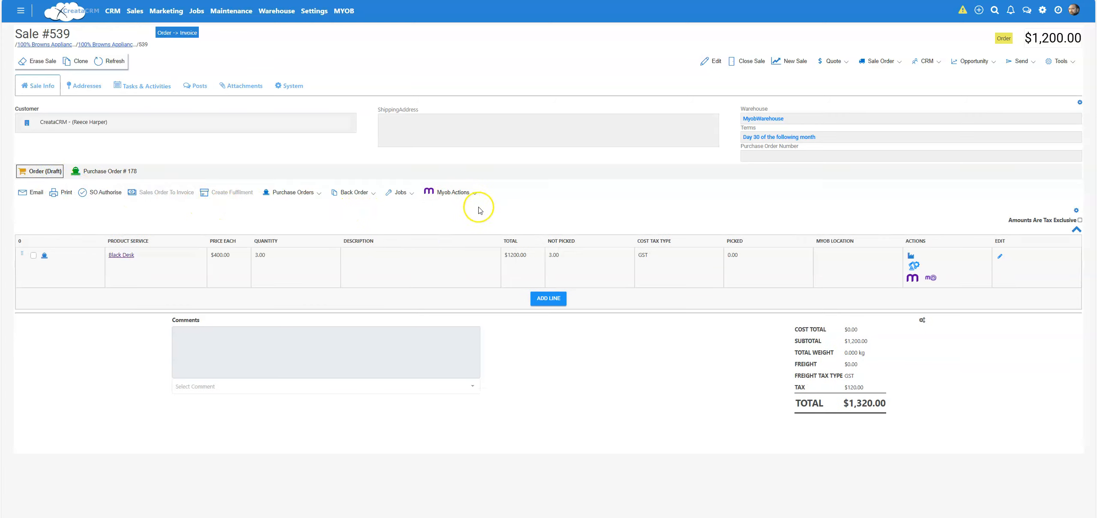
mouse_move(913, 266)
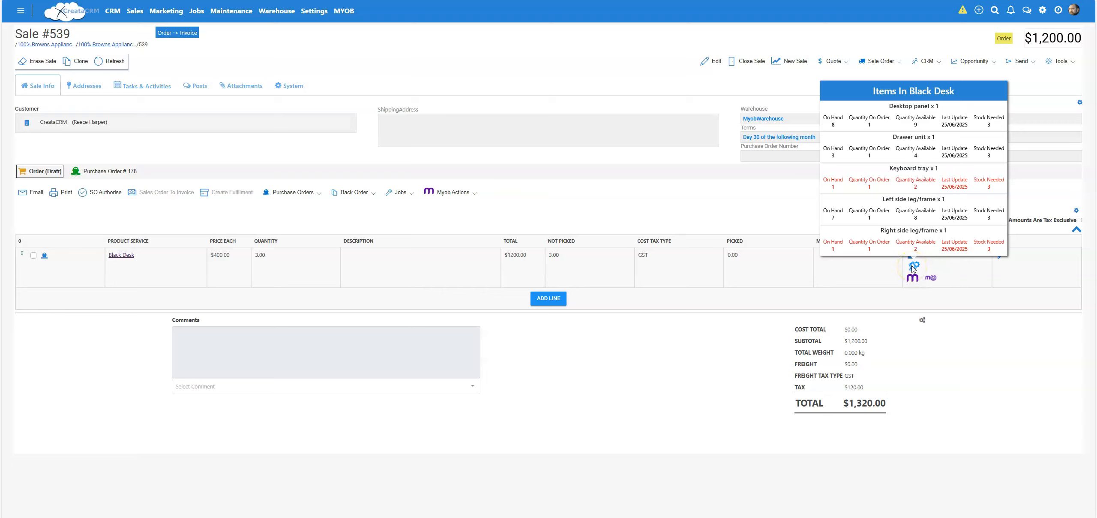
Update the MYOB stats on the sale order and recheck the Black Desk's component stock.
left_click(453, 192)
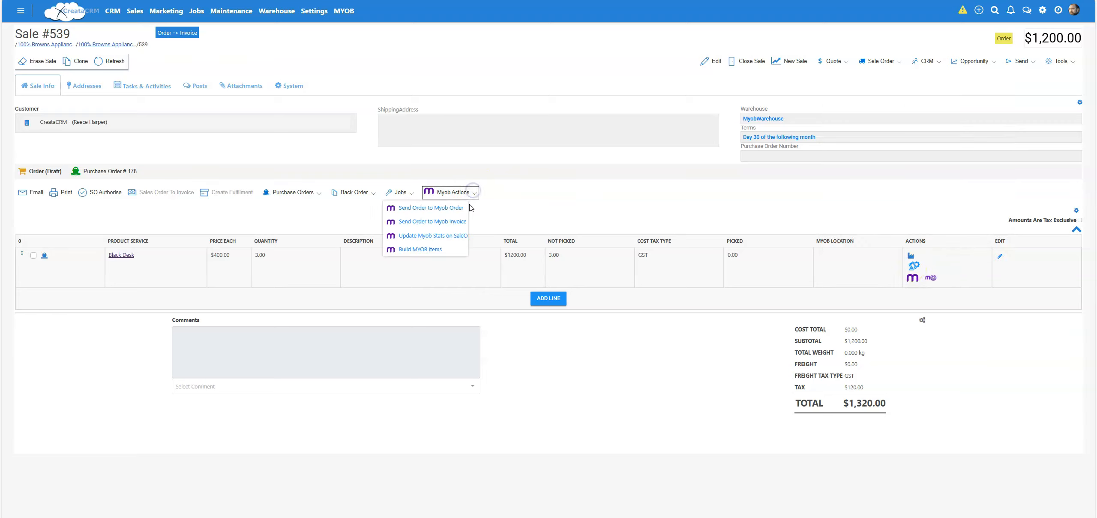
left_click(456, 236)
left_click(529, 345)
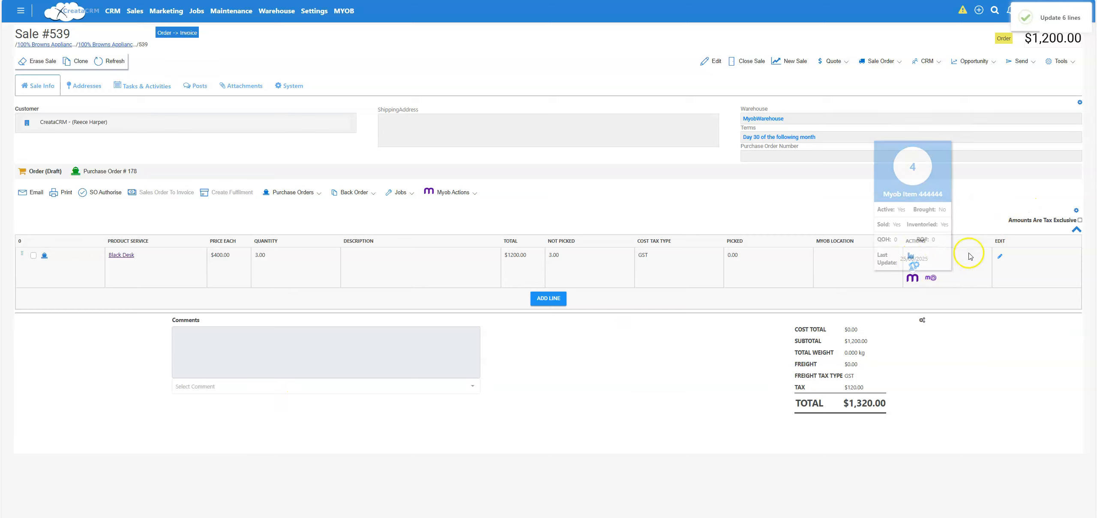
mouse_move(913, 265)
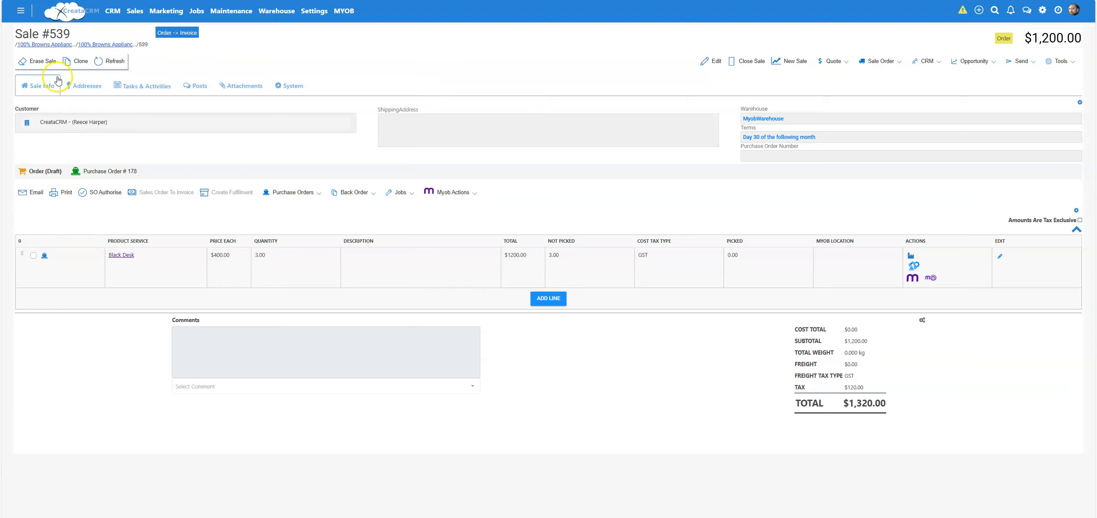
Show the open purchase orders on the Purchase Order Dashboard and open the newest 100% Browns Appliances order.
left_click(277, 11)
left_click(306, 107)
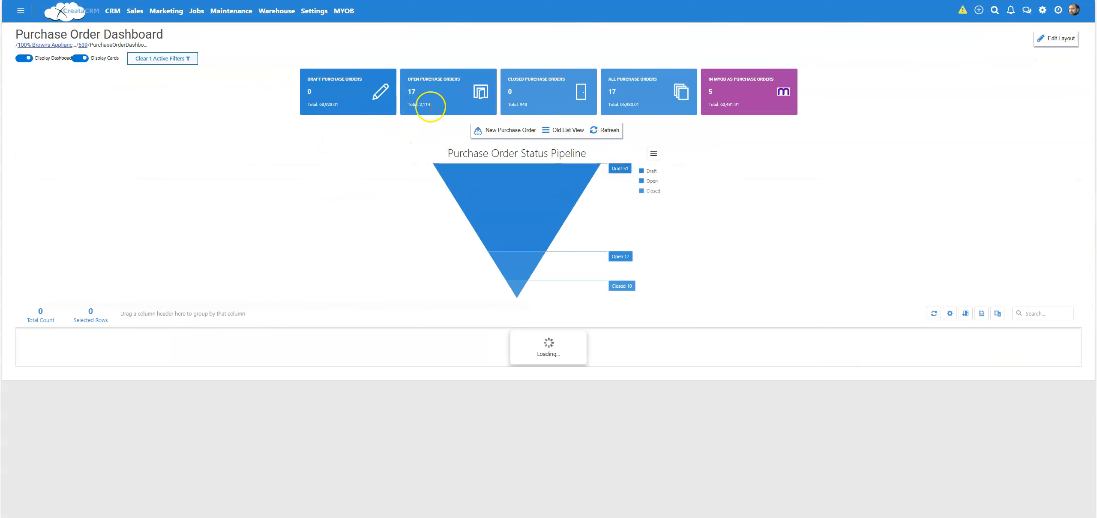
left_click(435, 105)
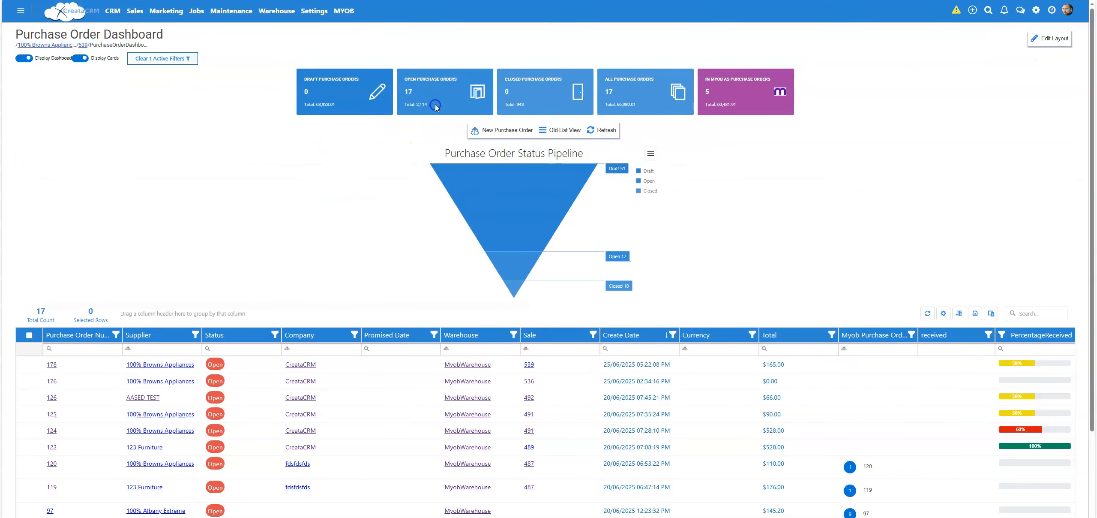
double_click(862, 367)
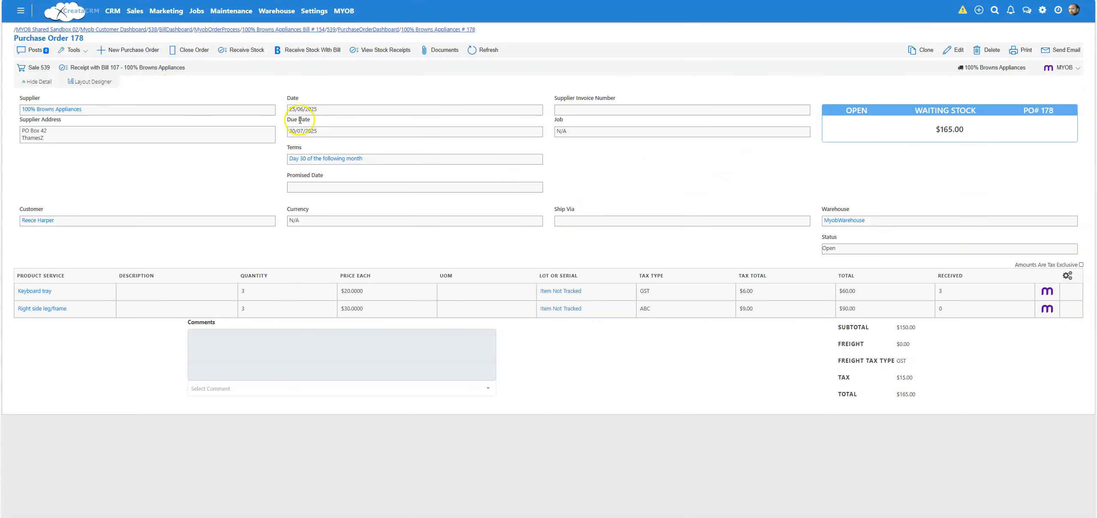
Receive the Right side leg/frame stock with a bill into Location1 and create the stock receipt.
left_click(318, 54)
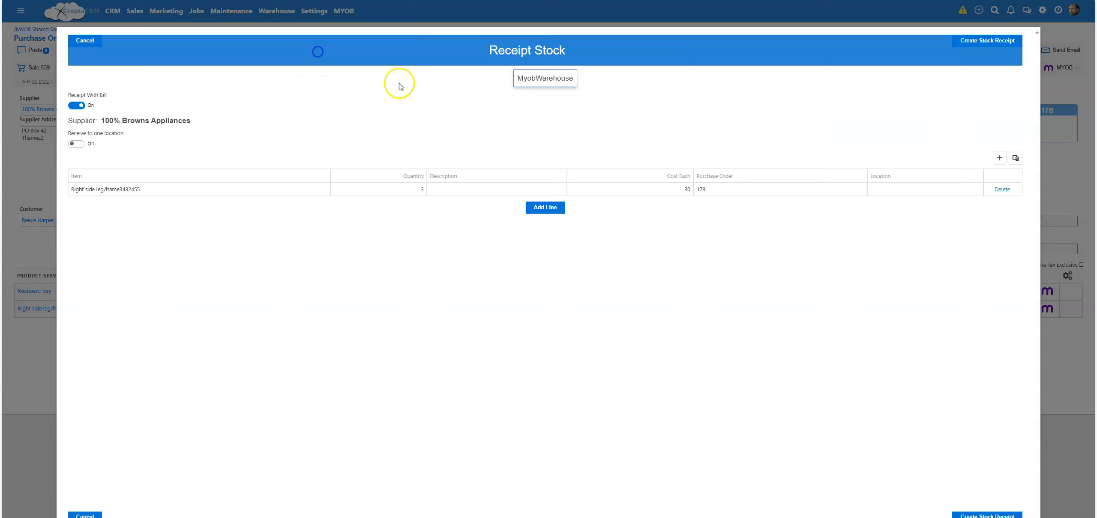
left_click(945, 190)
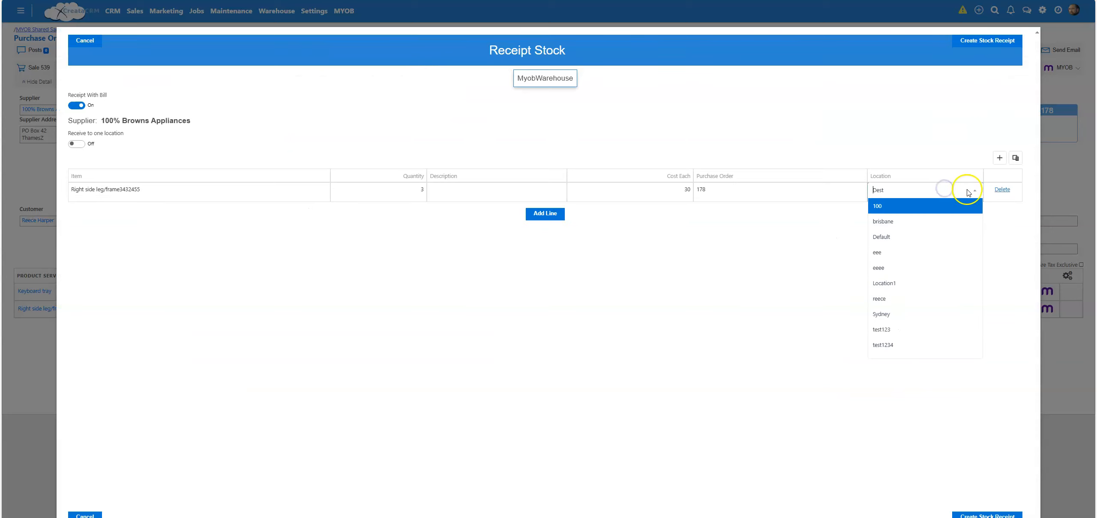
left_click(907, 279)
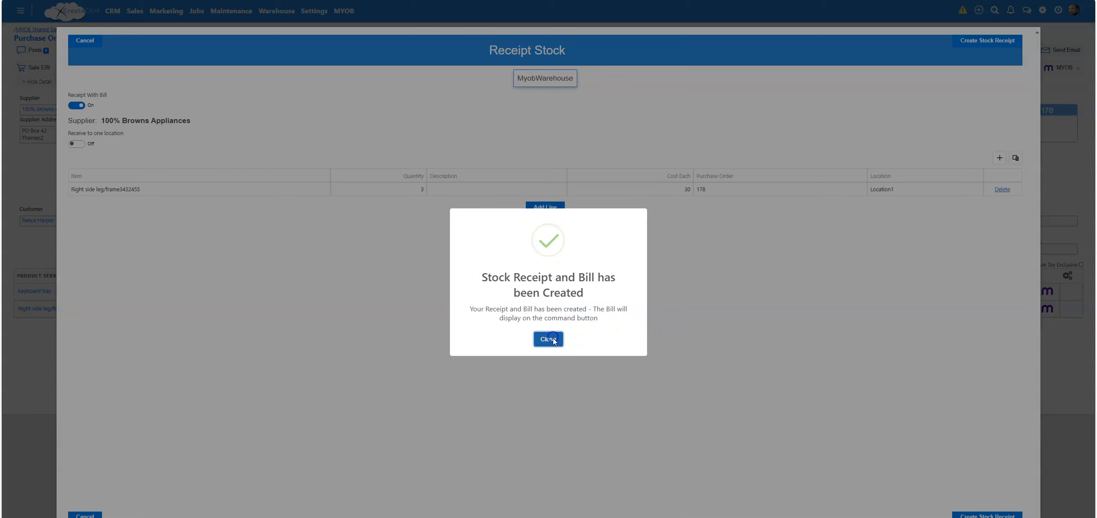
left_click(548, 338)
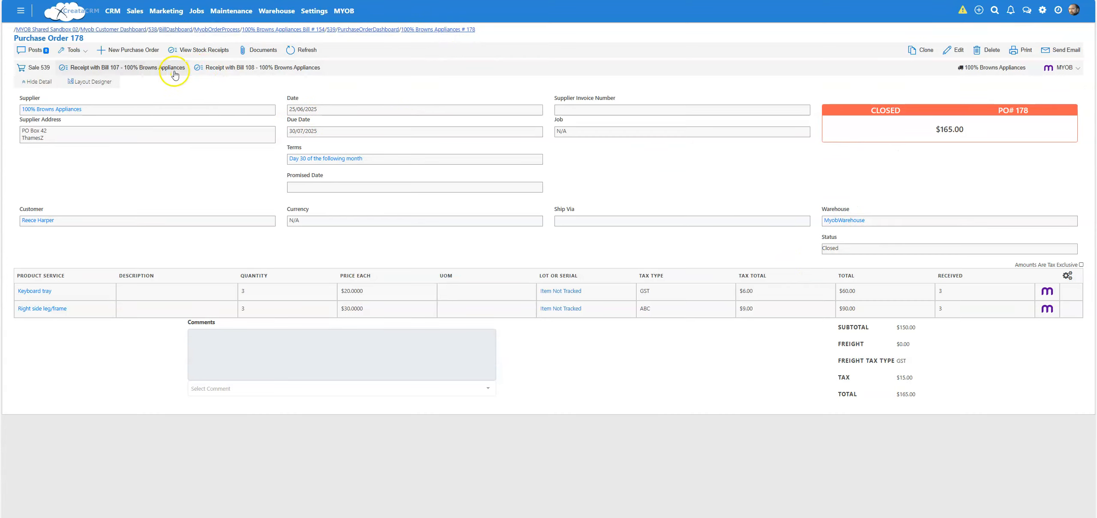
Open the bill linked to the Right side leg/frame stock receipt and send it to MYOB.
left_click(213, 73)
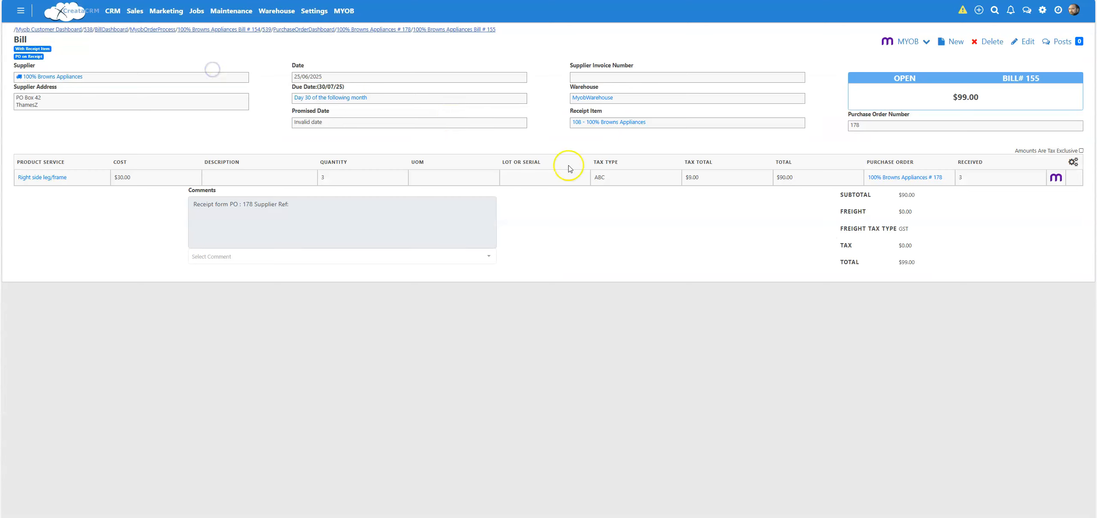
left_click(921, 41)
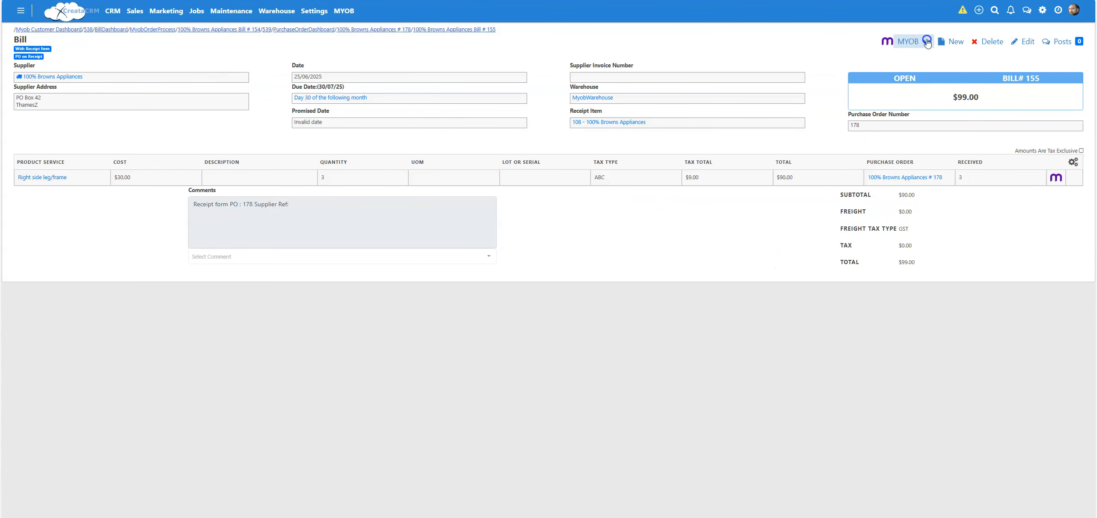
left_click(900, 99)
left_click(581, 317)
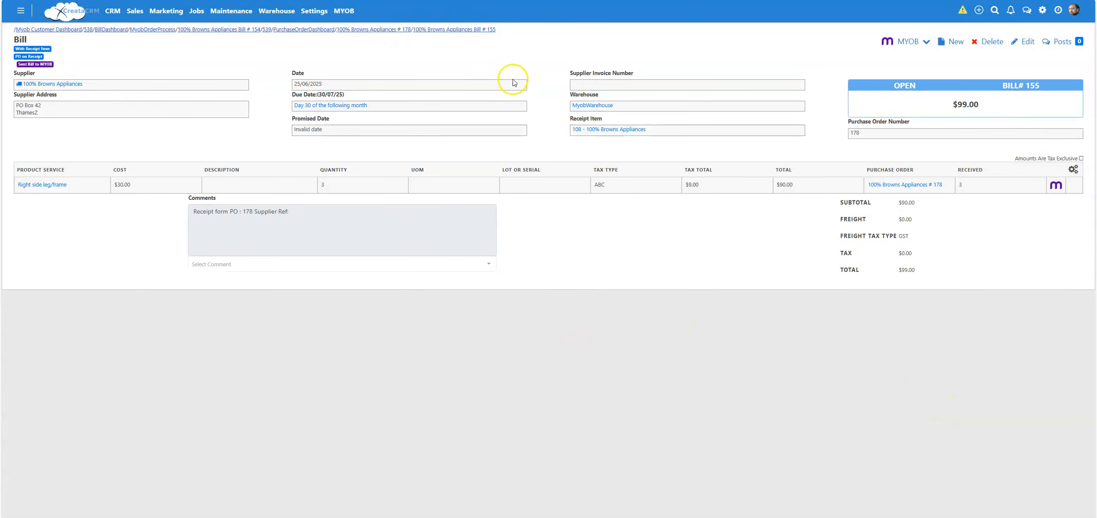
Return to the Black Desk sale, update its MYOB stats again and check the stock of every desk component.
left_click(265, 30)
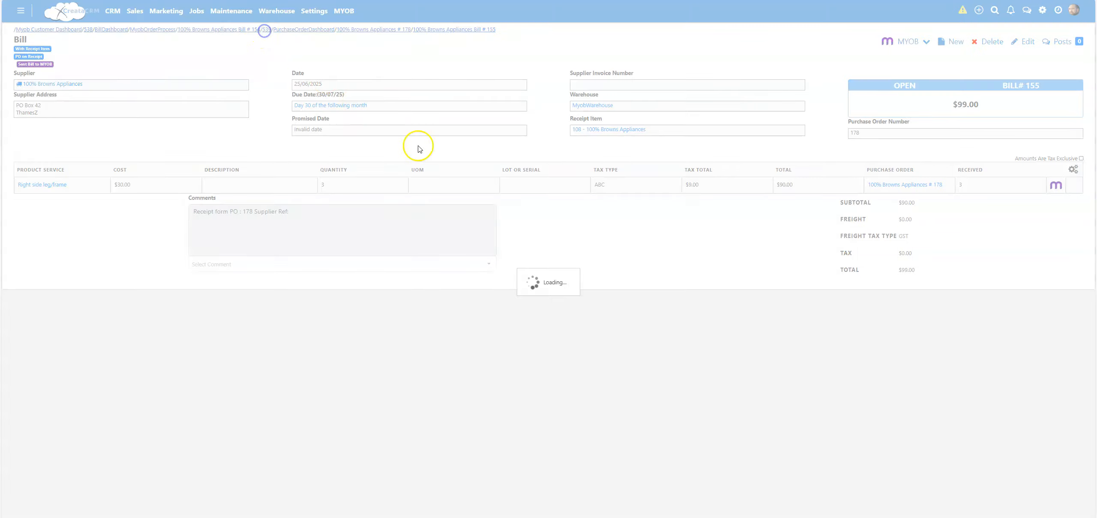
left_click(450, 192)
left_click(430, 234)
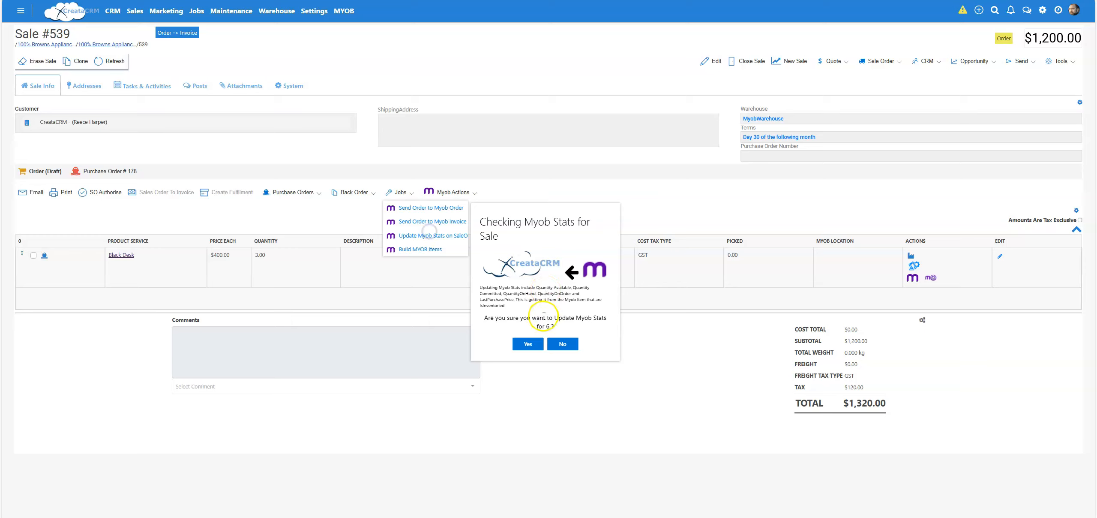
left_click(527, 342)
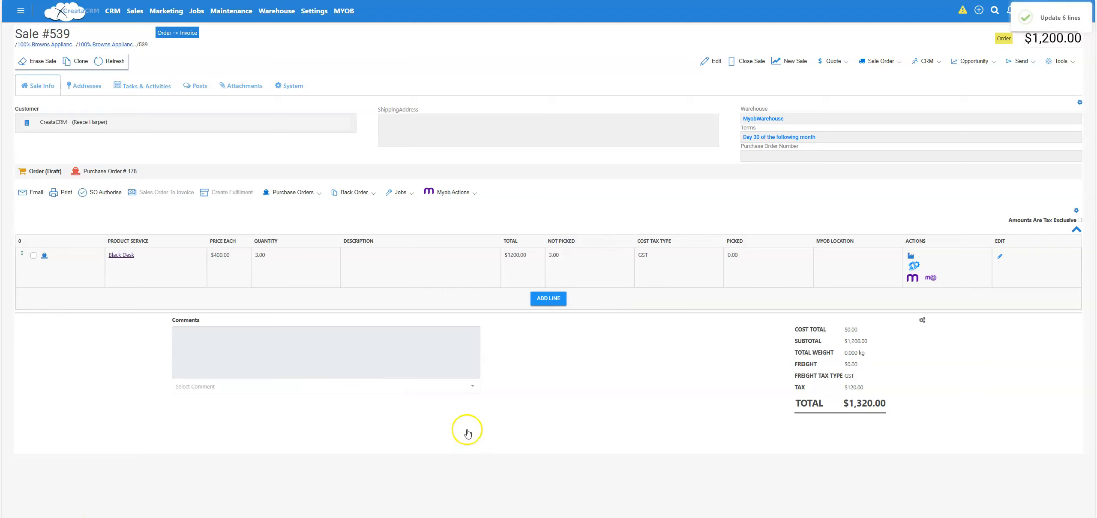
left_click(914, 271)
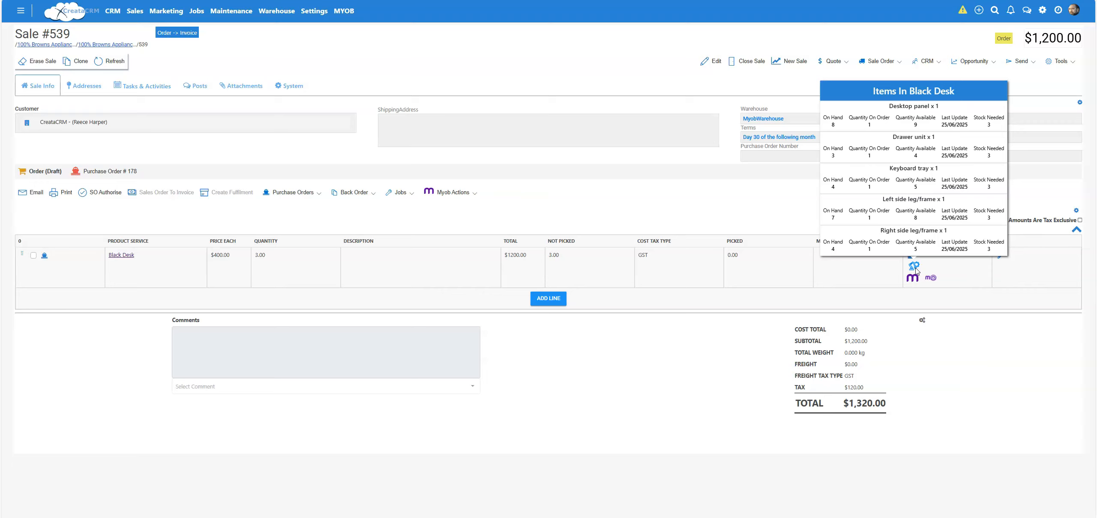
Start a MYOB item build from the sale order for 3 Black Desks, storing them in Primary Location.
left_click(468, 195)
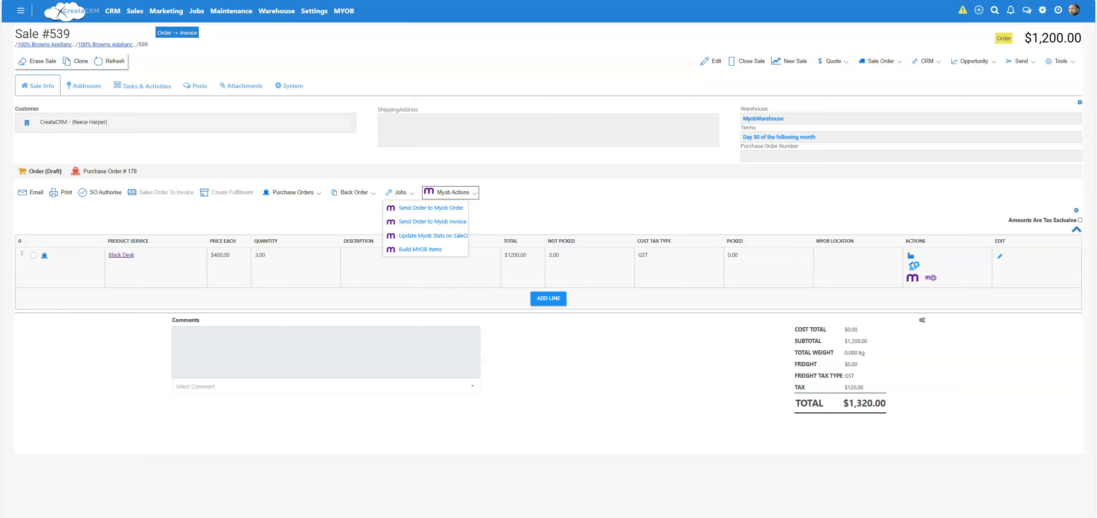
left_click(473, 193)
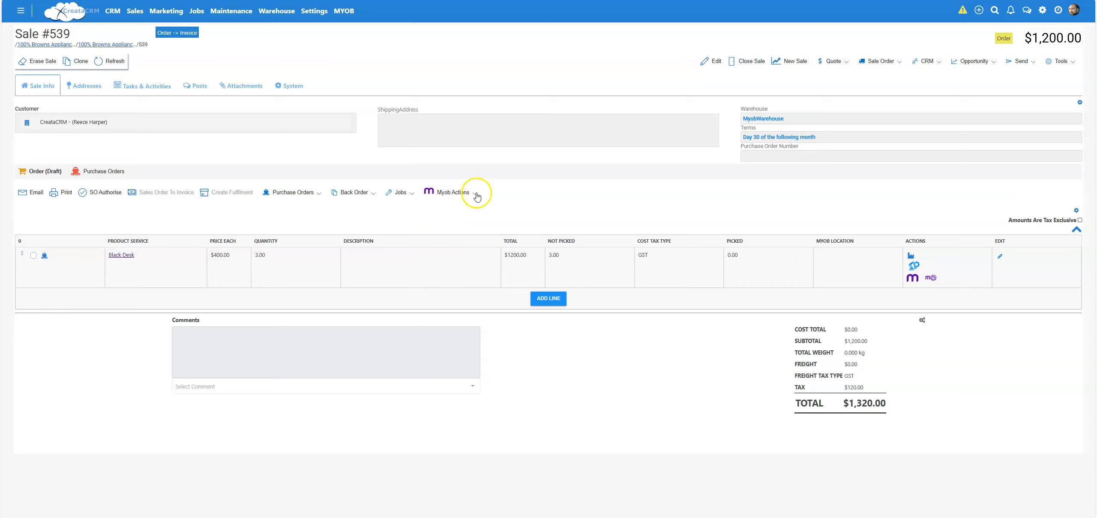
left_click(474, 194)
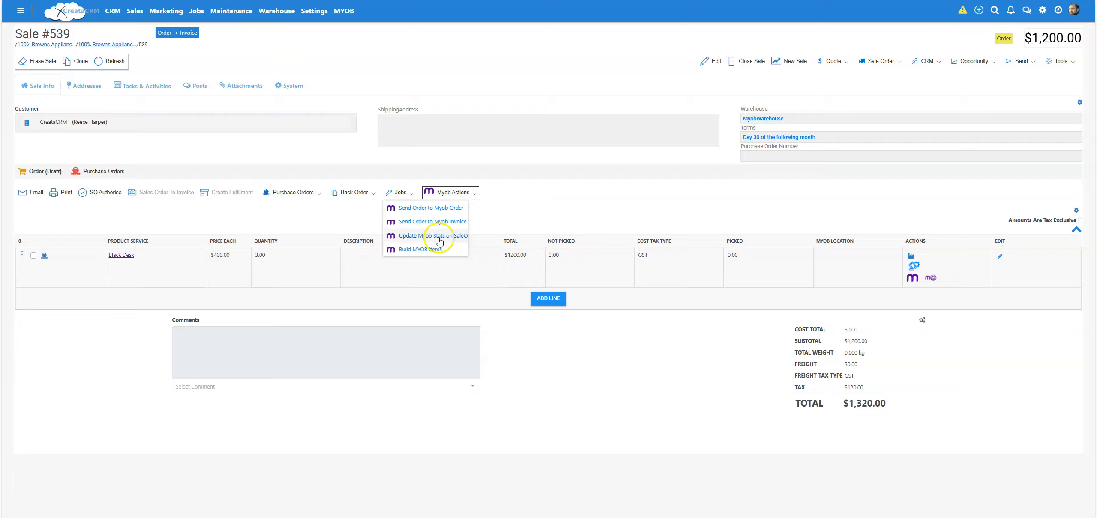
left_click(430, 250)
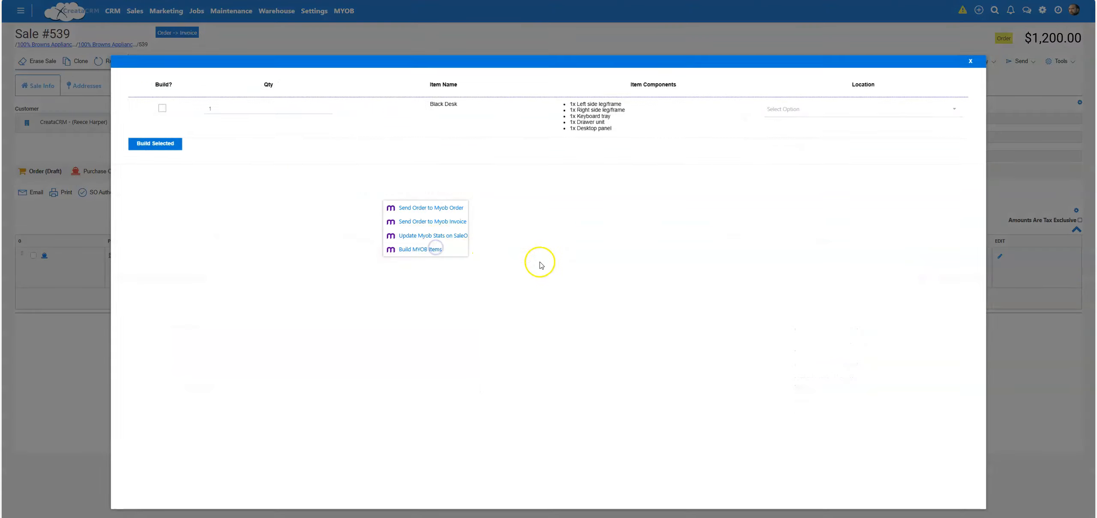
left_click(163, 108)
left_click_drag(211, 108, 182, 111)
type("3")
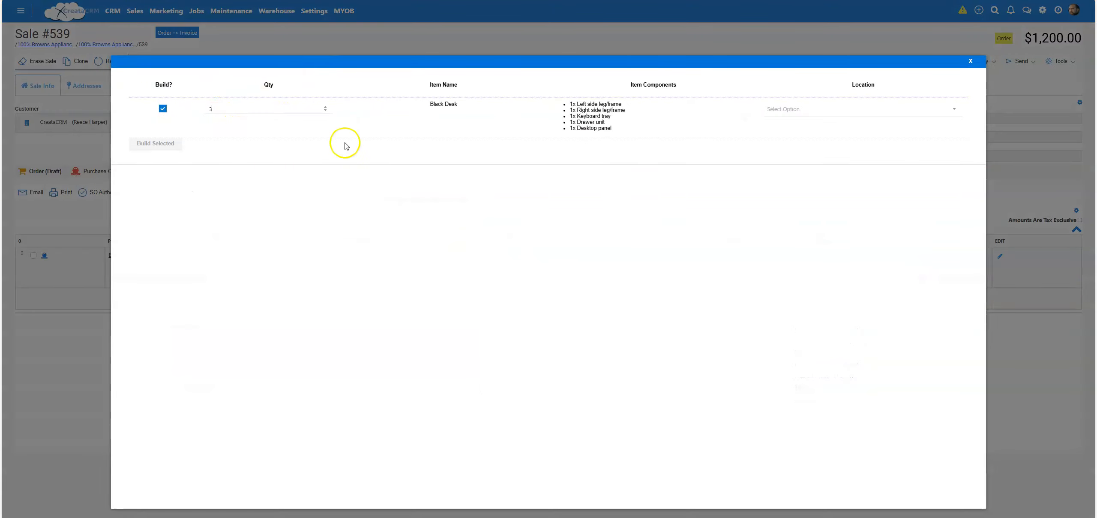
left_click(820, 111)
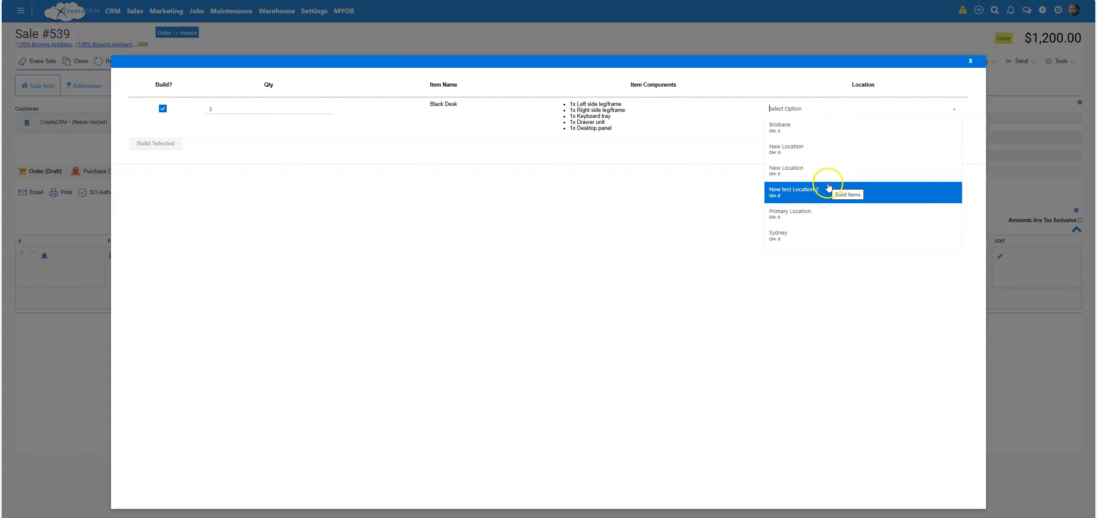
left_click(819, 212)
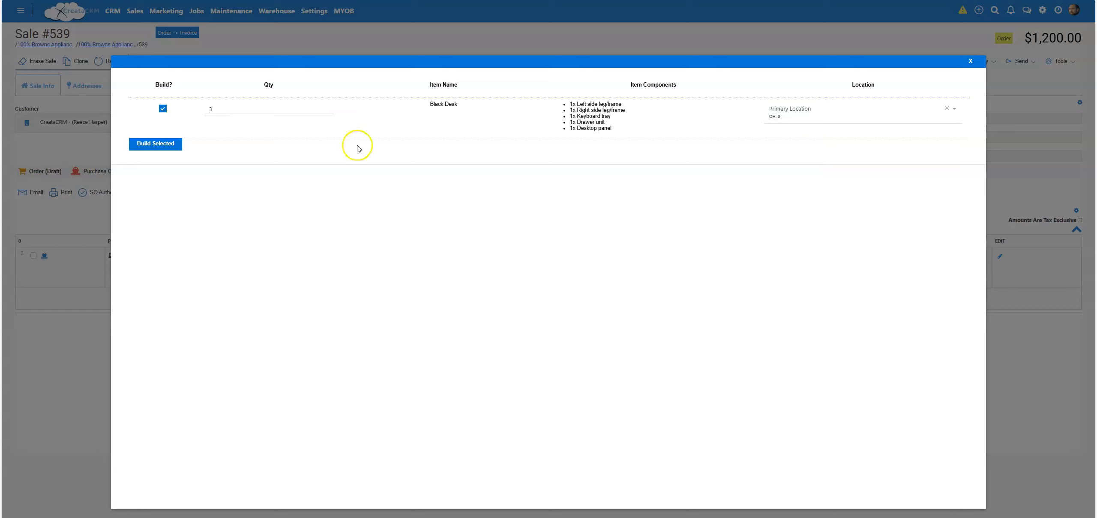
left_click(169, 146)
Set Primary Location as the stock source for all five Black Desk components in the build.
left_click(758, 105)
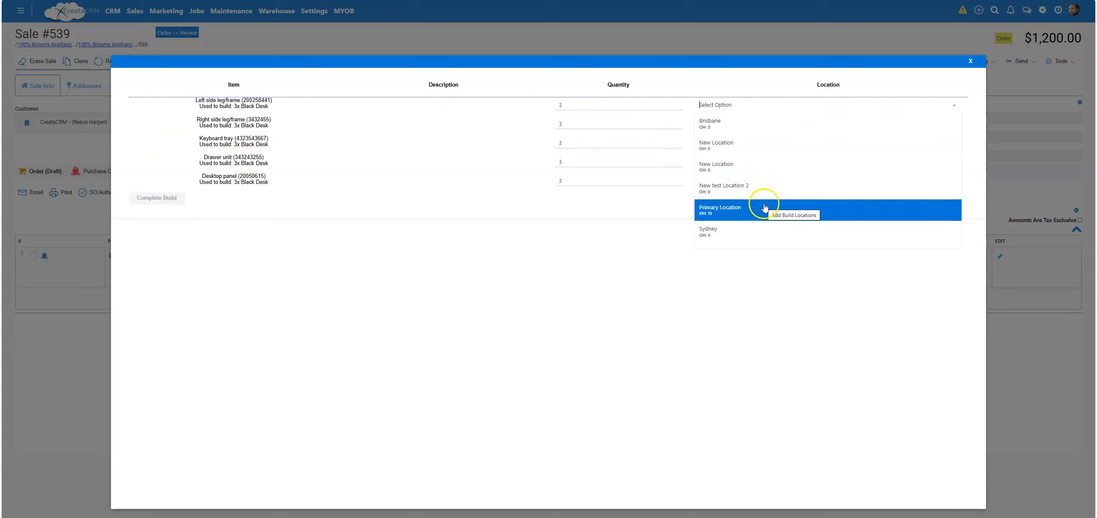
left_click(766, 212)
left_click(735, 128)
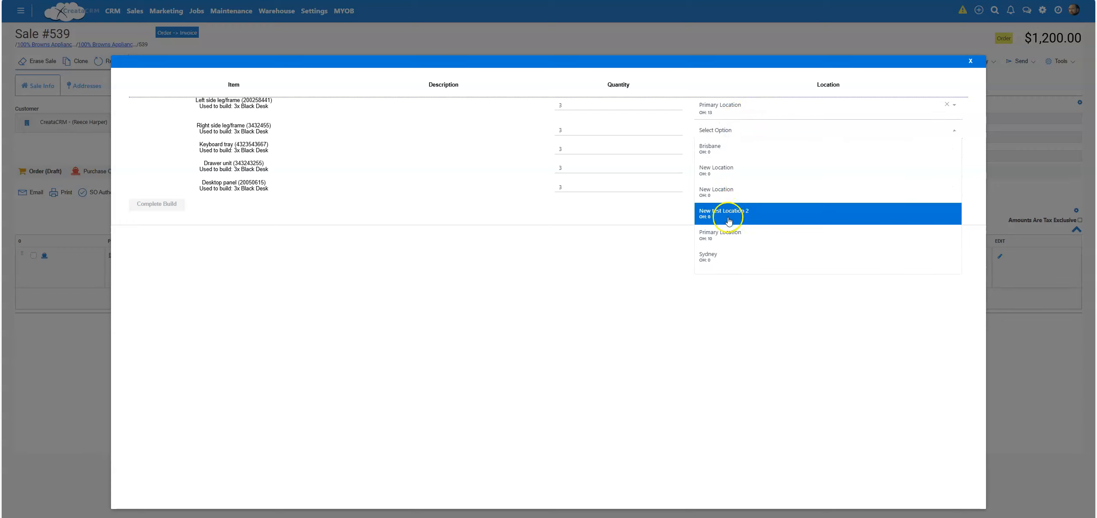
left_click(740, 234)
left_click(738, 157)
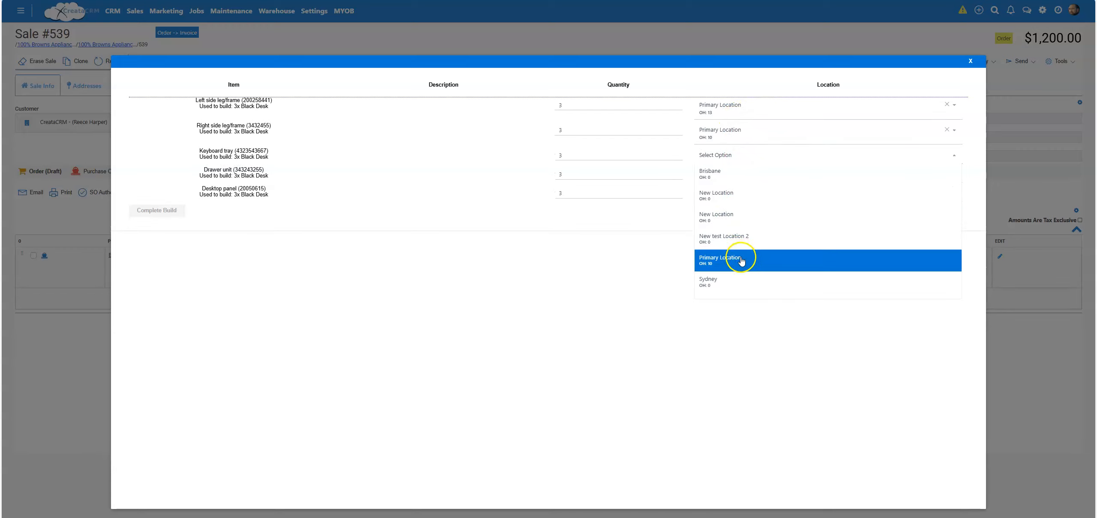
left_click(741, 256)
left_click(742, 180)
left_click(745, 282)
left_click(735, 205)
left_click(738, 309)
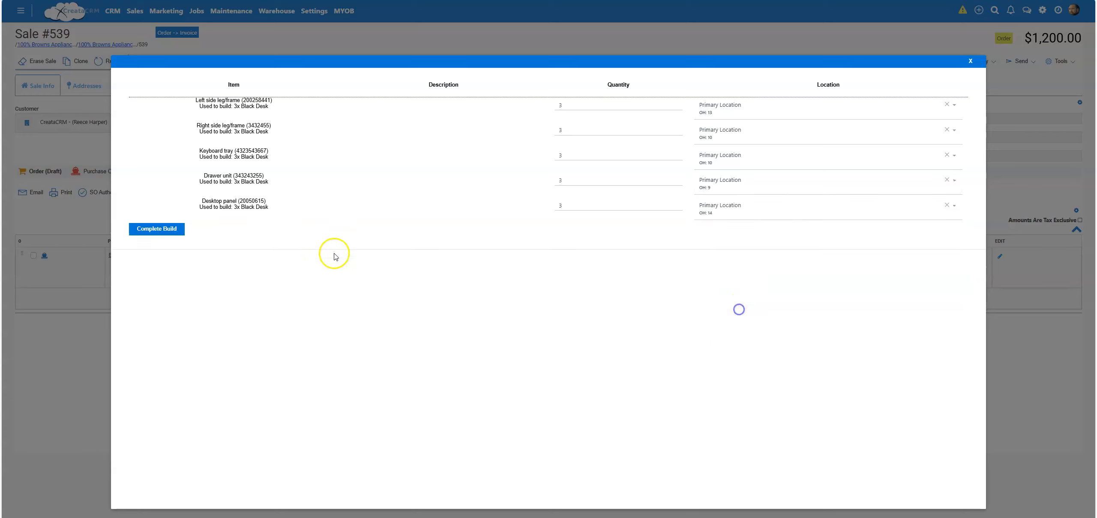
Complete the Black Desk build and acknowledge the stock adjustment.
left_click(165, 229)
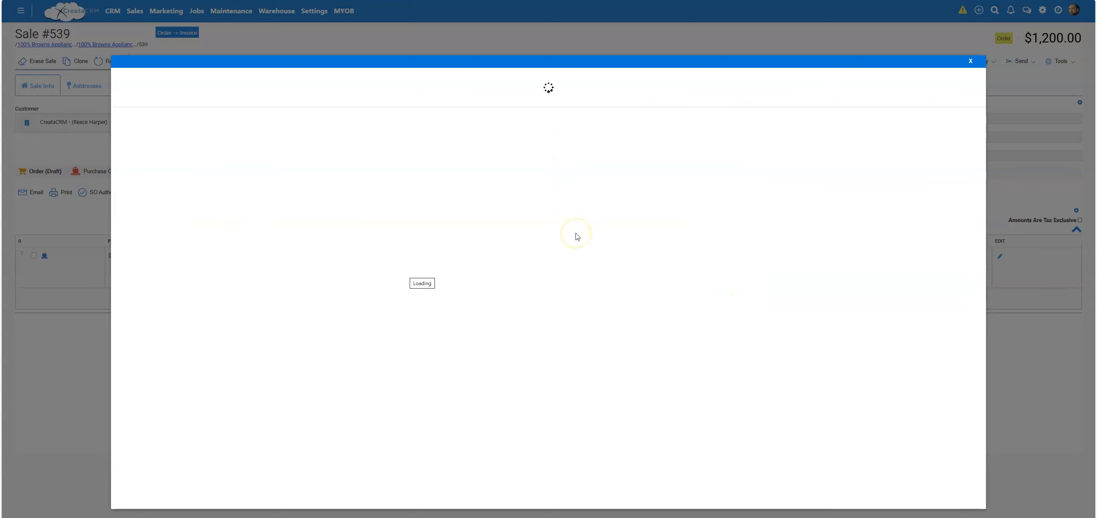
left_click(641, 220)
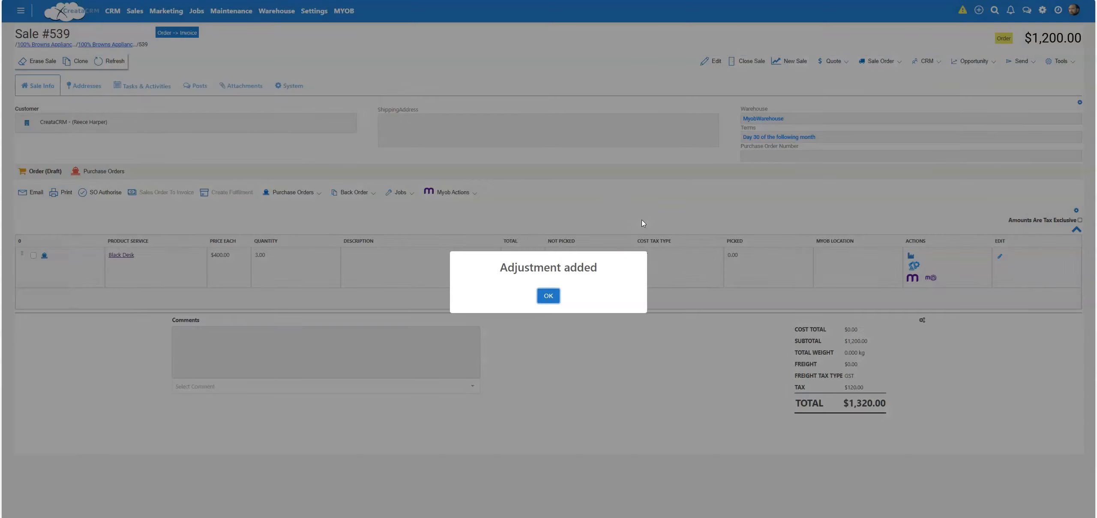
left_click(549, 296)
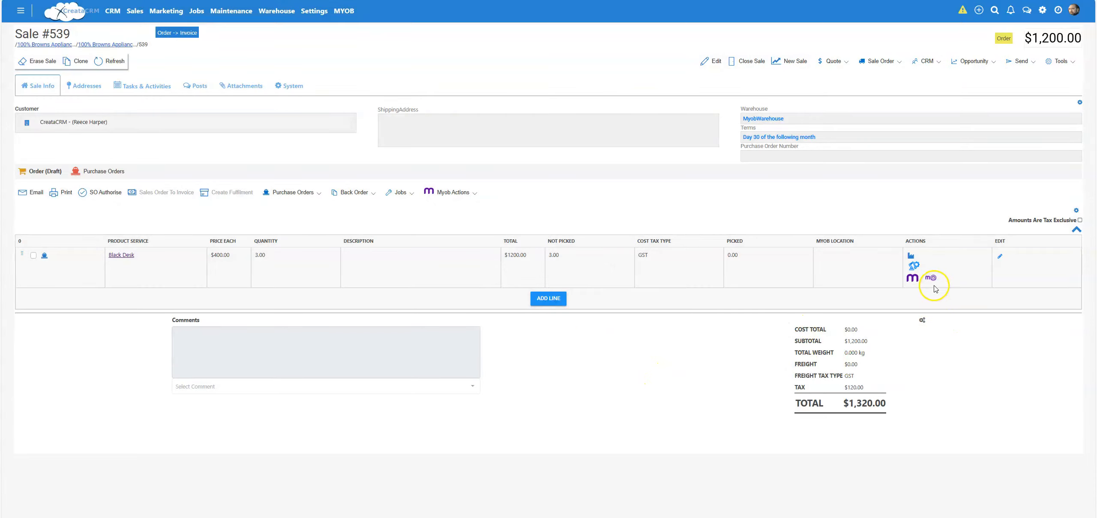
Update the MYOB stats on the sale order, refresh the sale and check the Black Desk's MYOB stock.
mouse_move(934, 278)
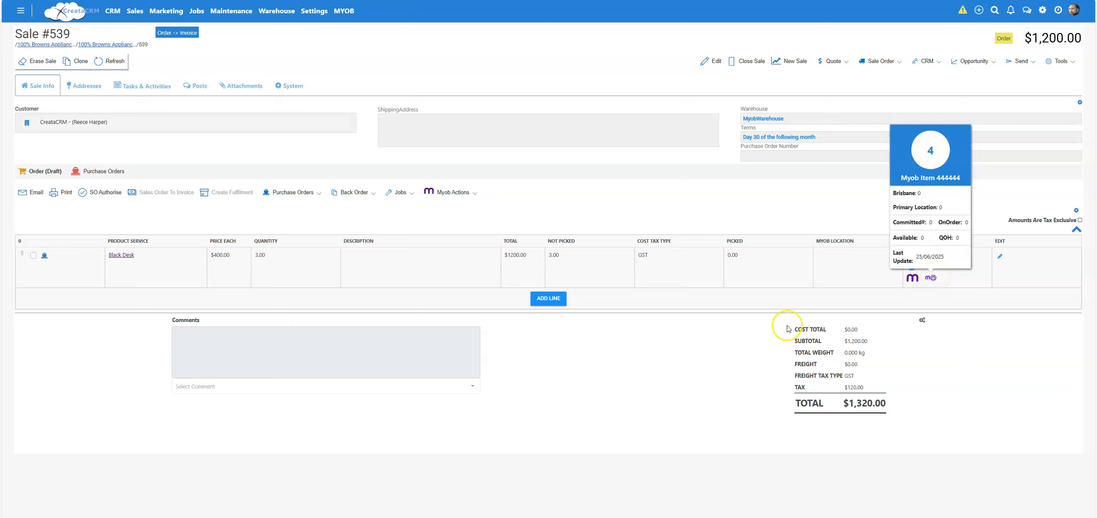
left_click(453, 192)
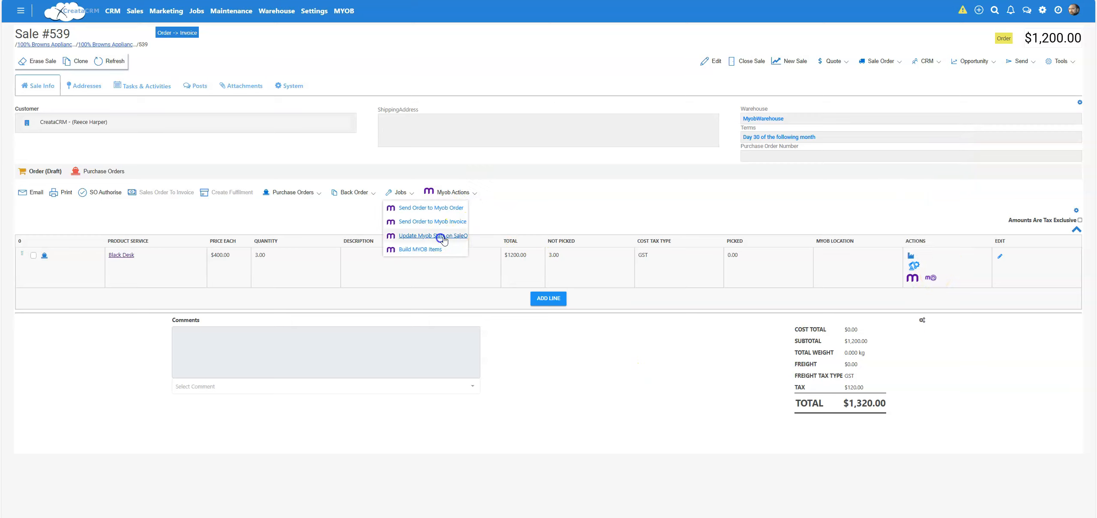
left_click(443, 237)
left_click(528, 341)
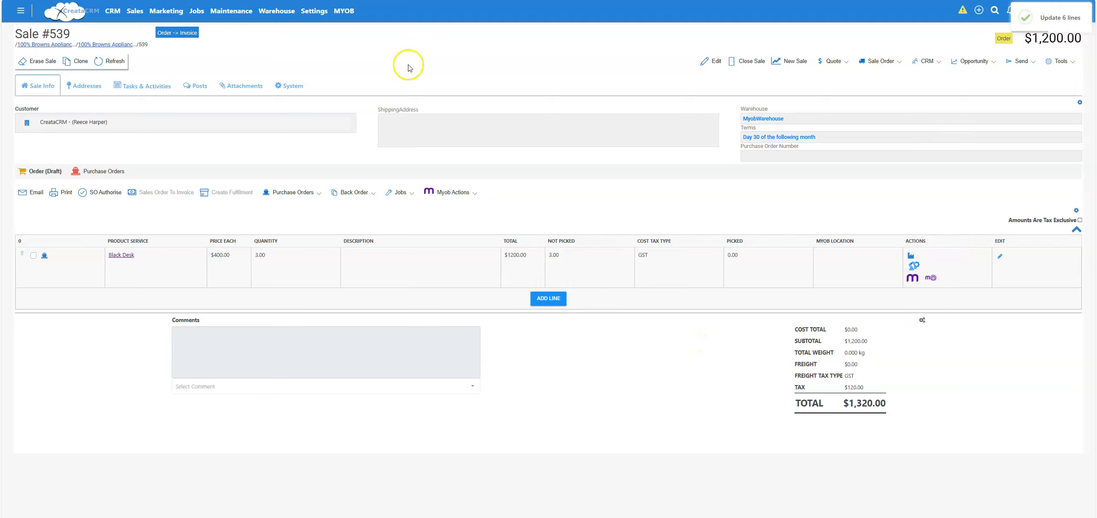
left_click(110, 61)
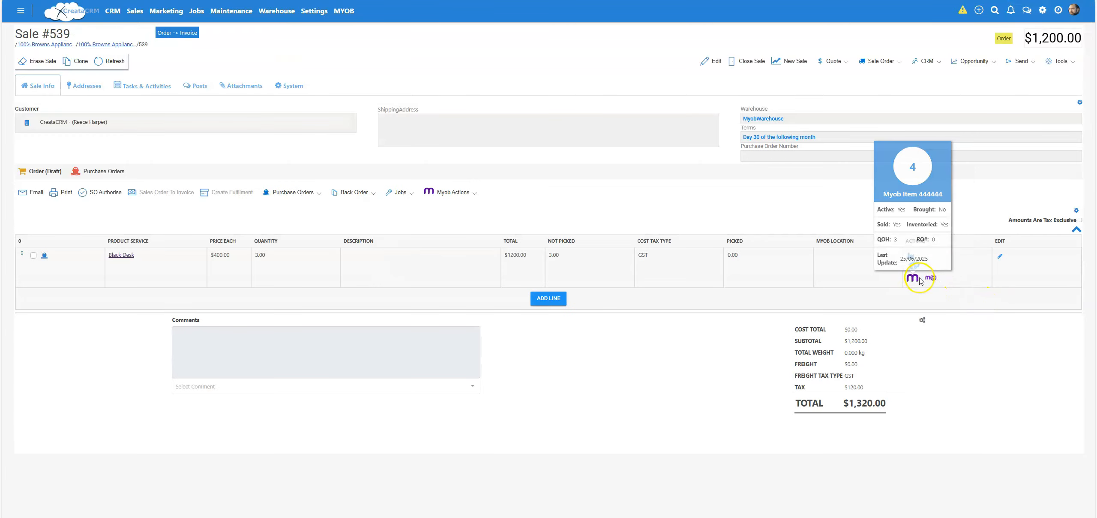
mouse_move(933, 278)
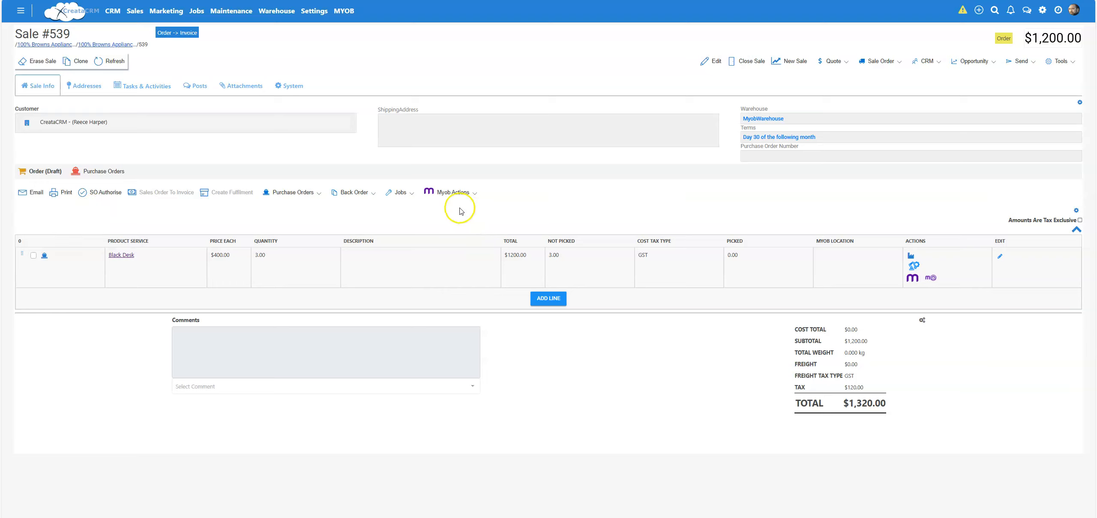
Authorise the sale order by converting it from draft to open.
left_click(98, 195)
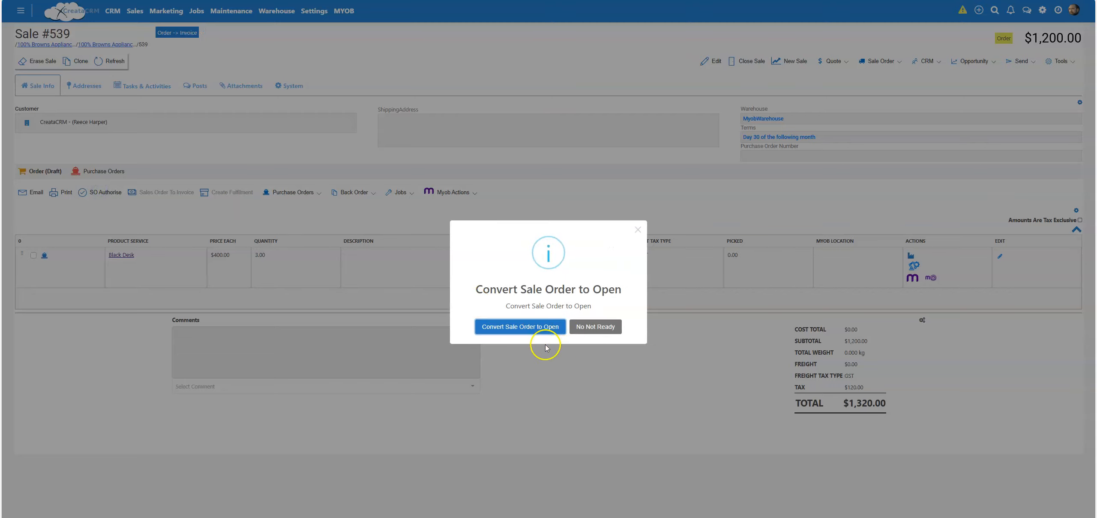
left_click(541, 329)
left_click(993, 114)
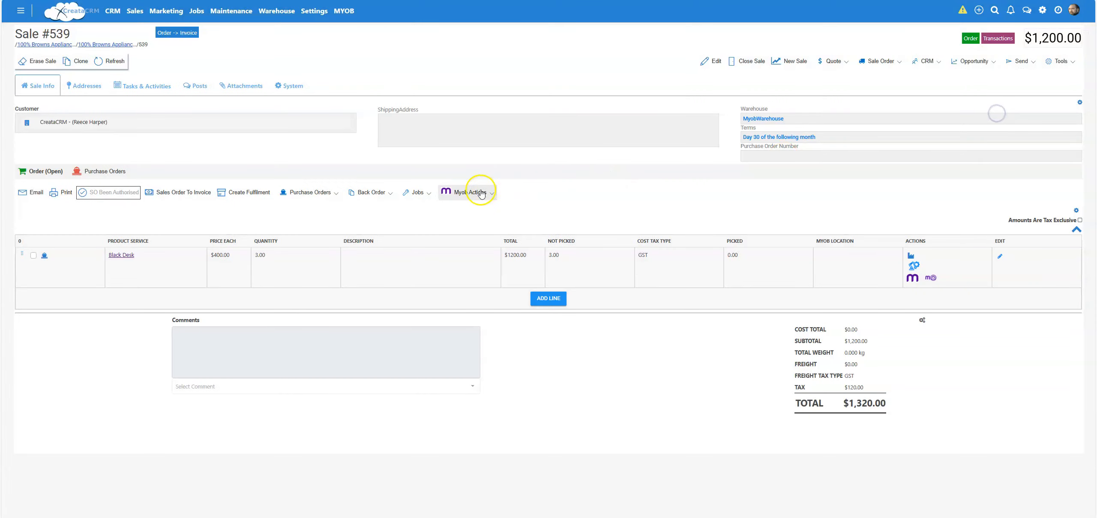
Send the open sale order to MYOB as an invoice, resuming execution in Visual Studio when the debugger pauses.
left_click(470, 192)
left_click(470, 221)
left_click(536, 330)
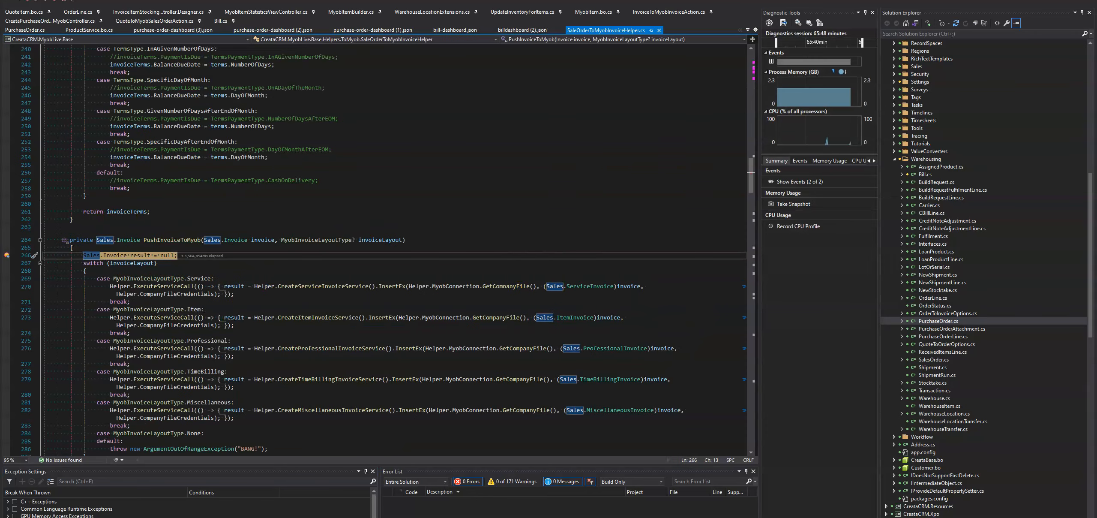
key("F5")
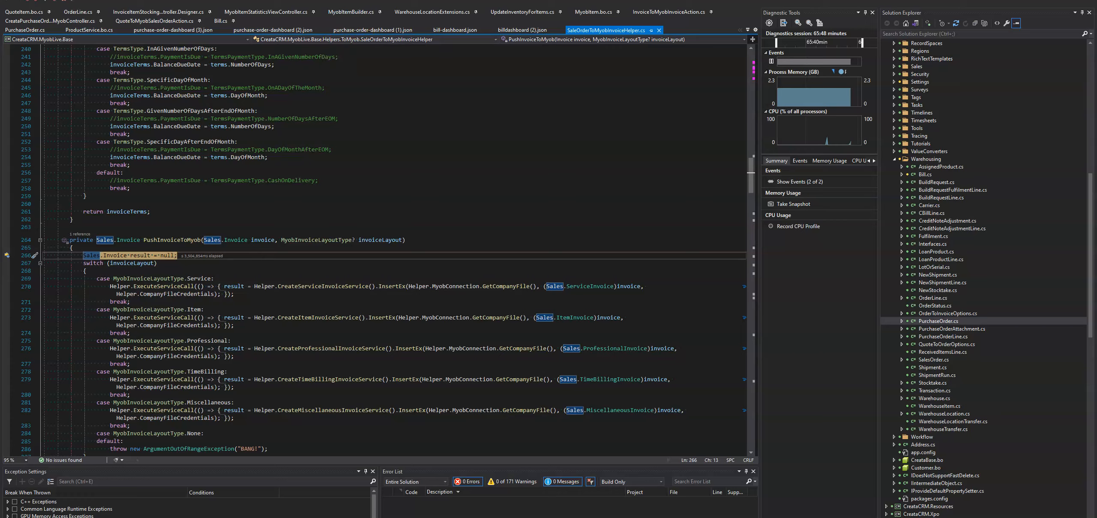
key("F5")
key("F5")
left_click(548, 326)
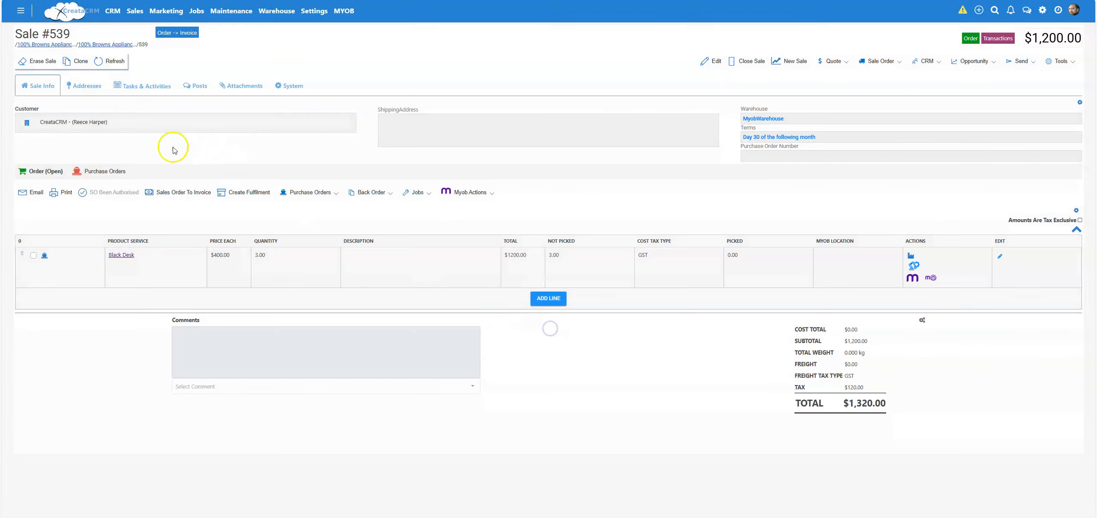
Review the sale's MYOB invoice and compare it with the open order.
left_click(175, 174)
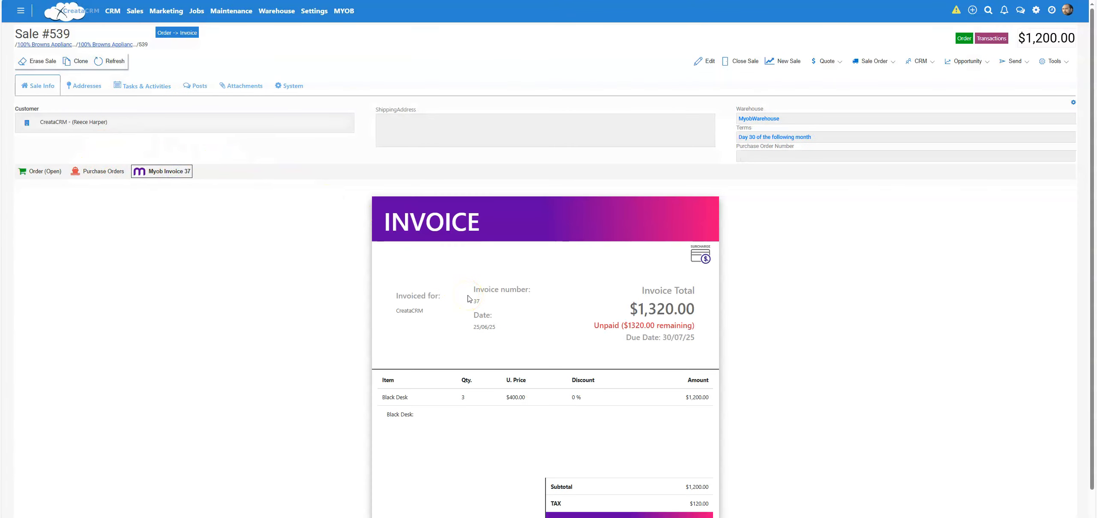
left_click(38, 172)
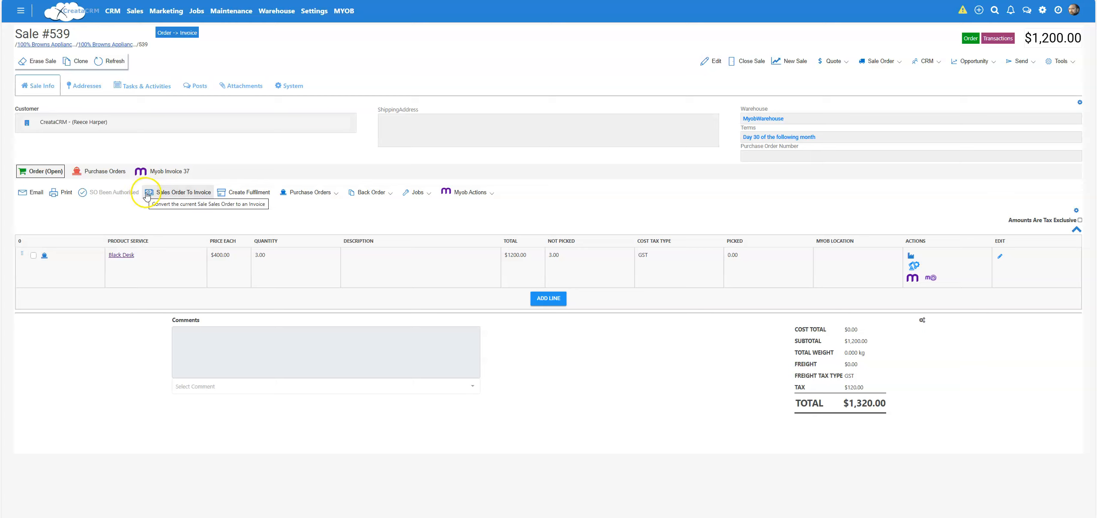
left_click(188, 171)
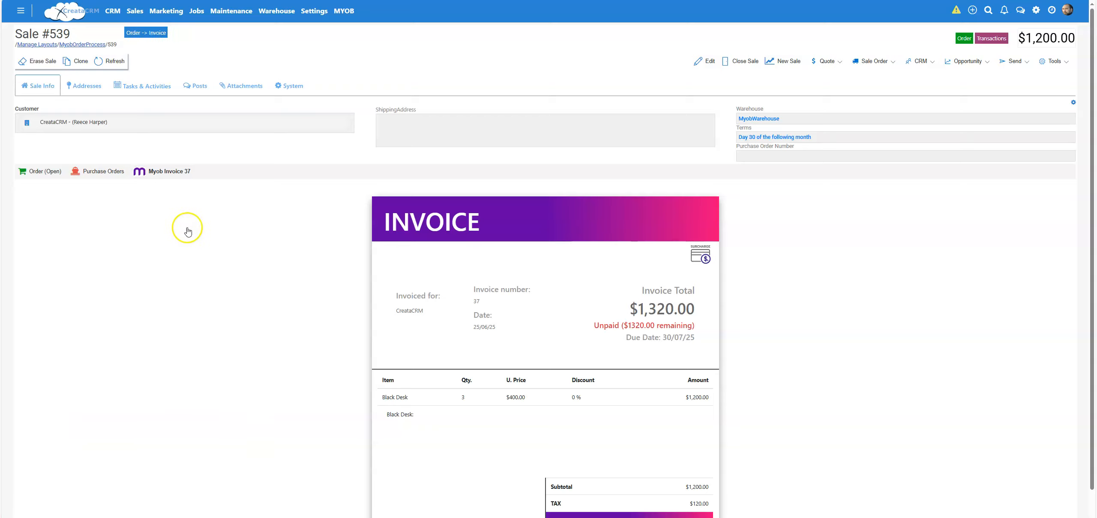
Return to the Myob Sales Process and compare the open and closed purchase orders in the Purchase Order Dashboard.
left_click(87, 44)
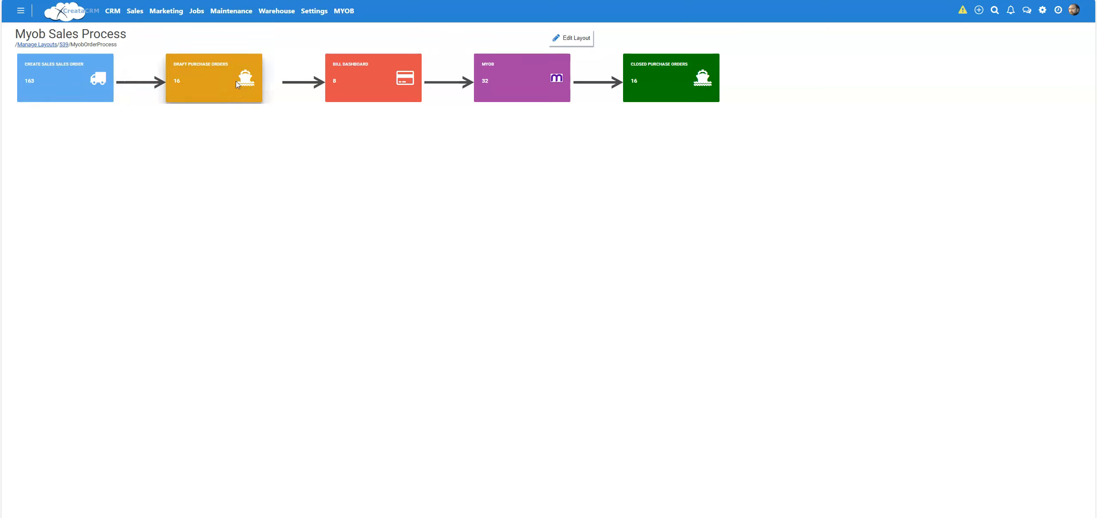
left_click(359, 82)
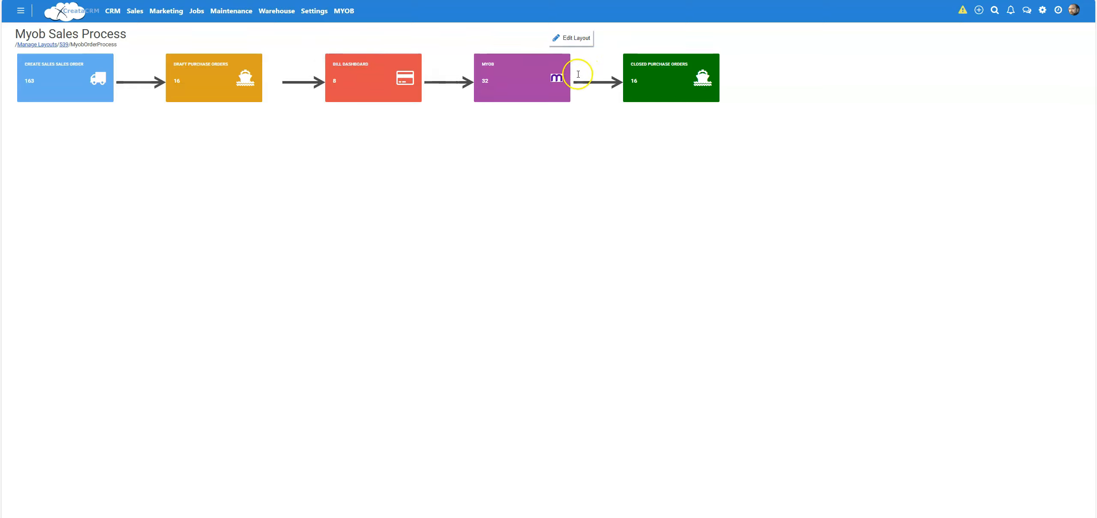
left_click(658, 91)
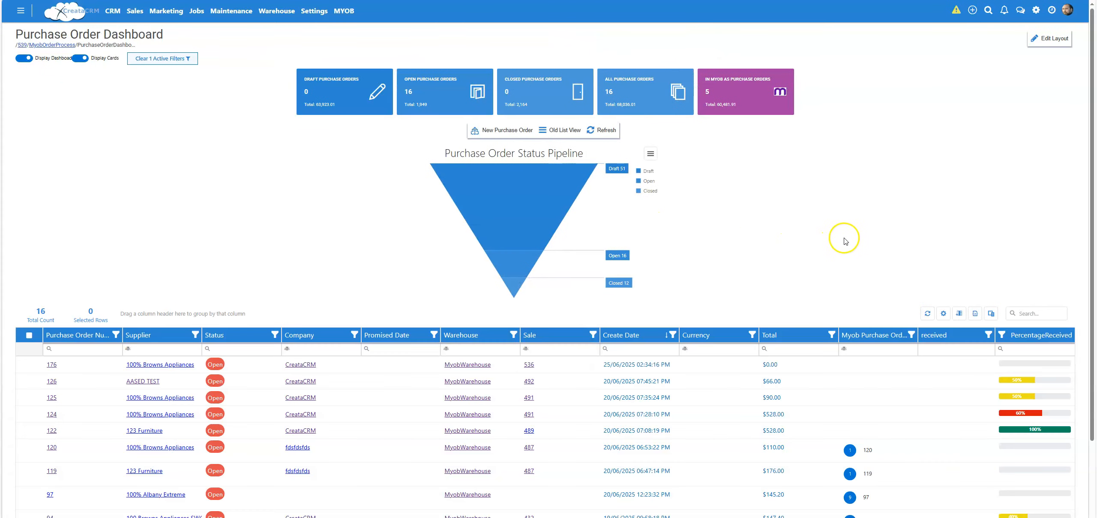
left_click(549, 93)
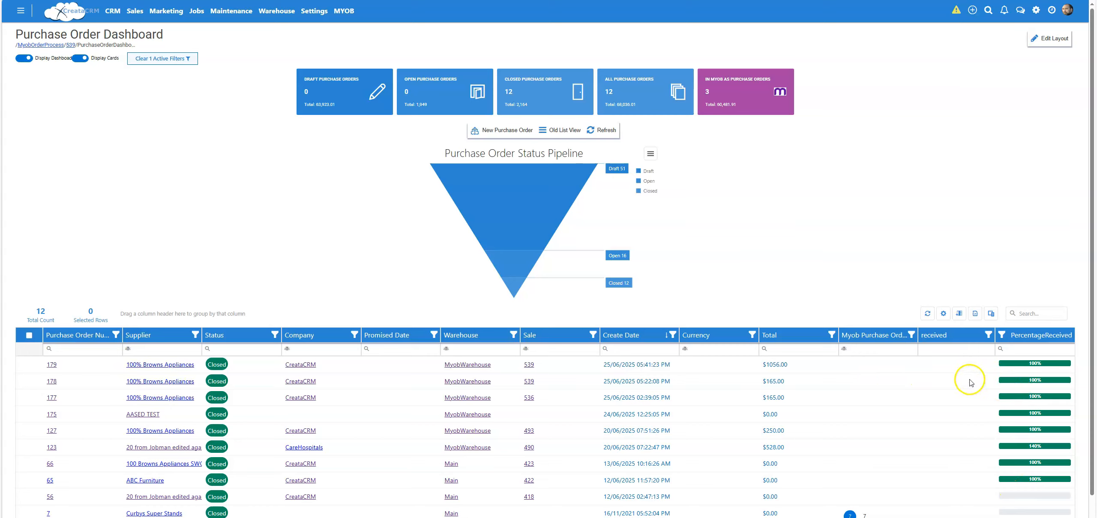
left_click(441, 92)
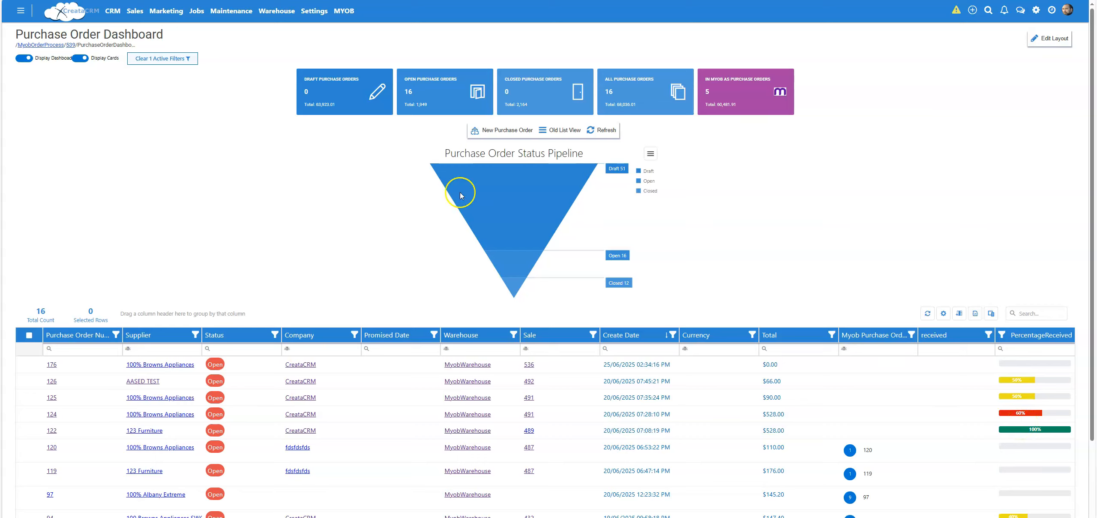
left_click(542, 104)
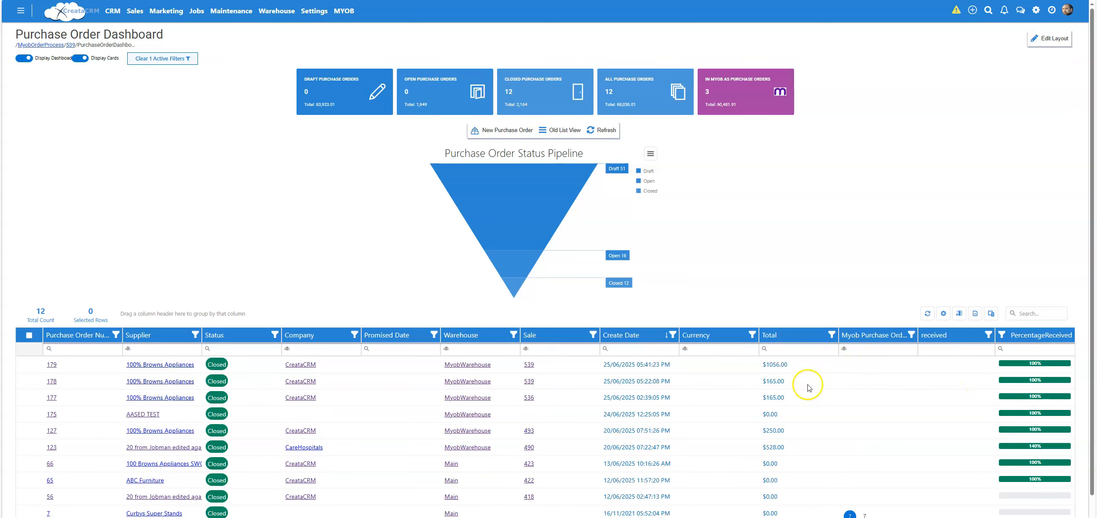
Inspect the closed Keyboard tray and Right side leg/frame purchase order's received quantities, then return to the Myob Sales Process.
left_click(830, 384)
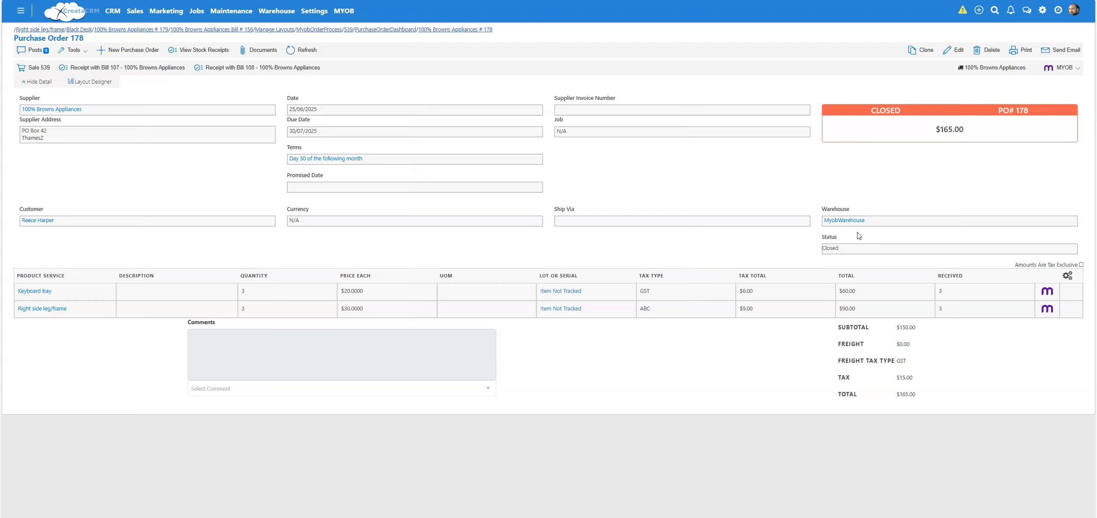
left_click(936, 308)
left_click(963, 335)
left_click(403, 30)
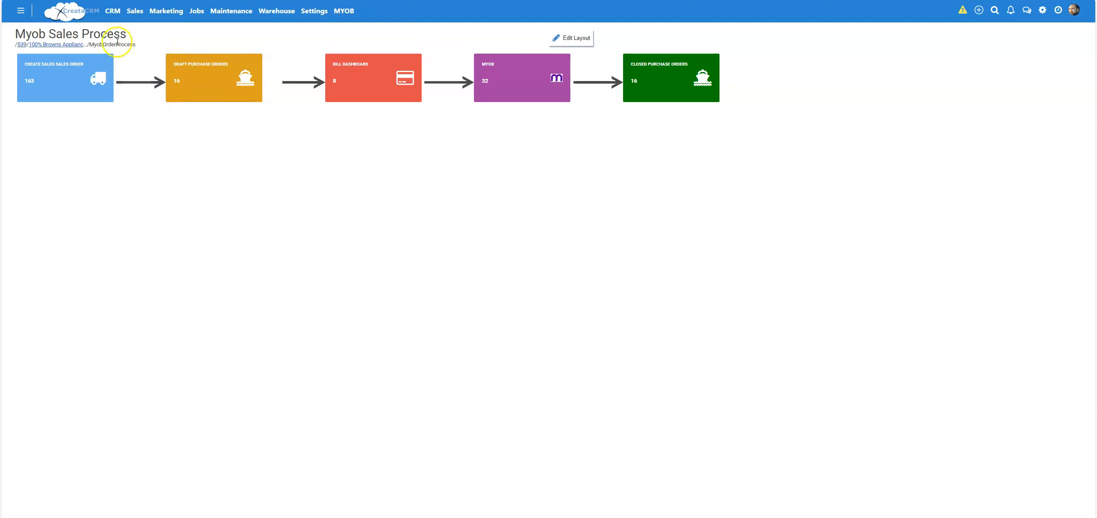
Reopen the Black Desk sale and review its purchase orders, MYOB invoice and open order.
left_click(21, 45)
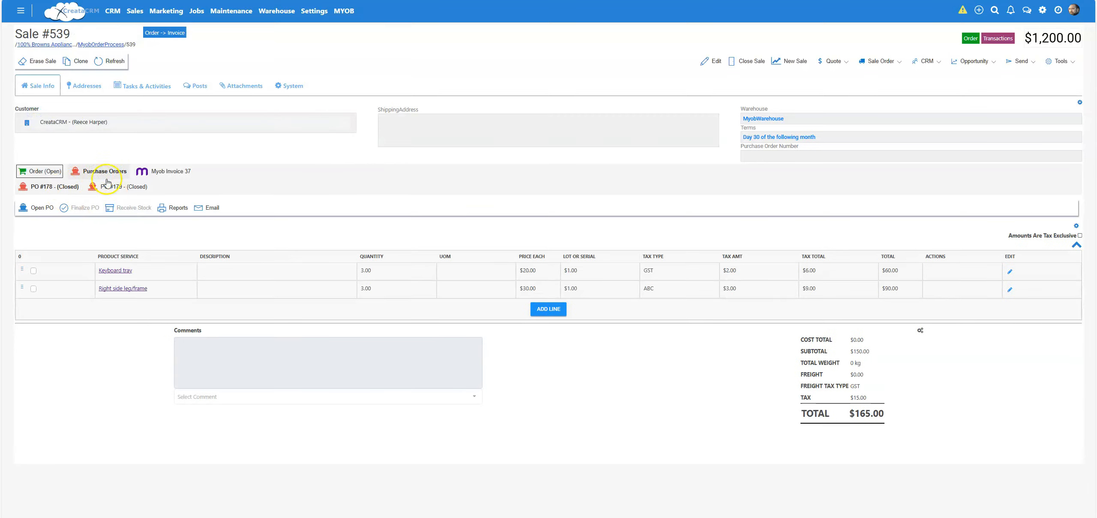
left_click(100, 170)
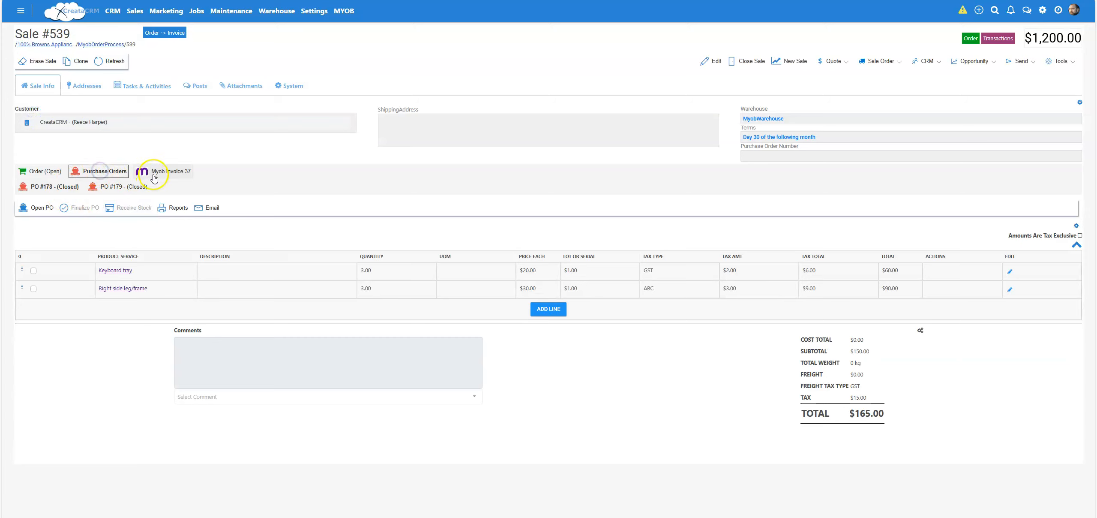
left_click(154, 176)
left_click(47, 170)
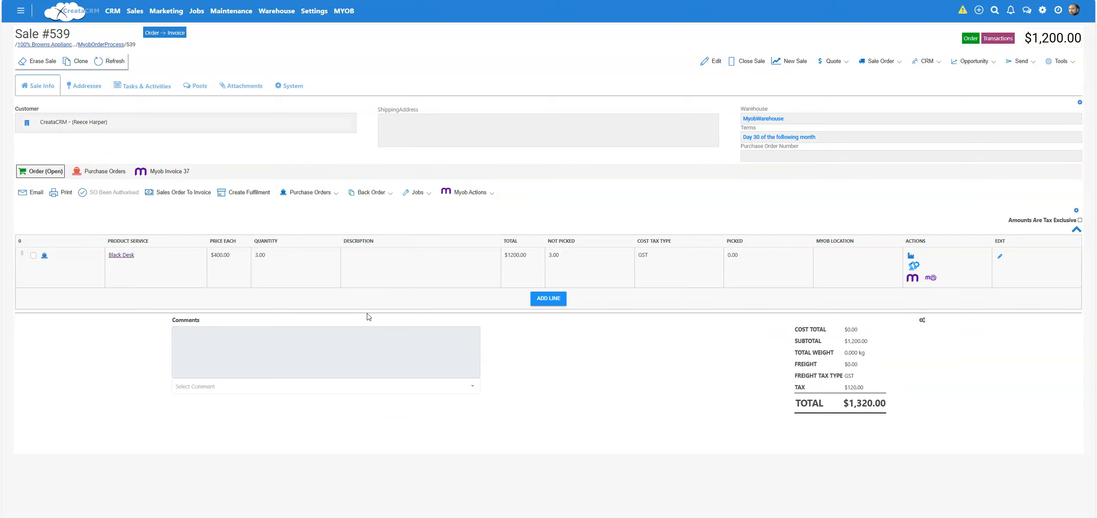
Look at MYOB's inventory build functions and check the Black Desk's component stock on the sale.
left_click(913, 265)
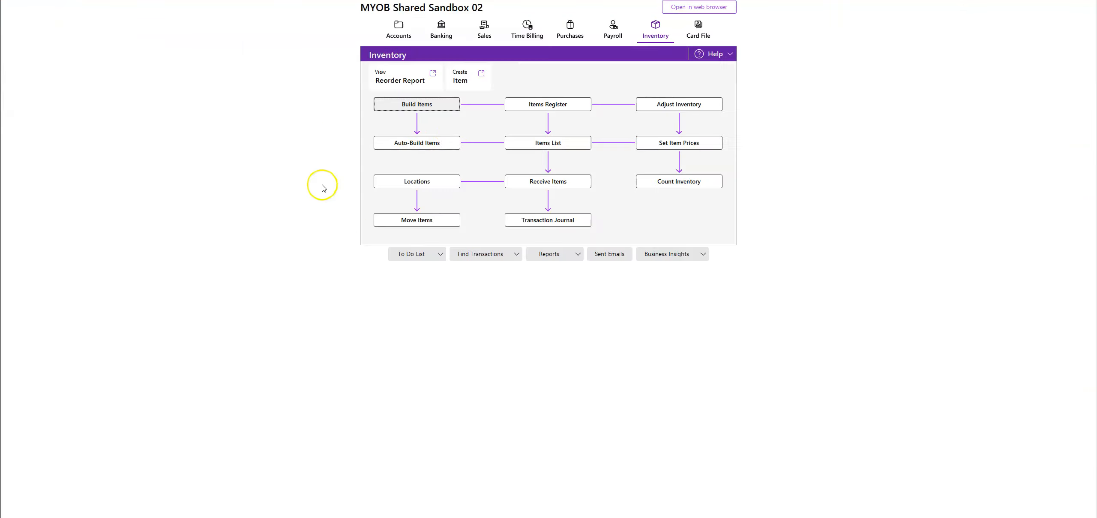
left_click(430, 145)
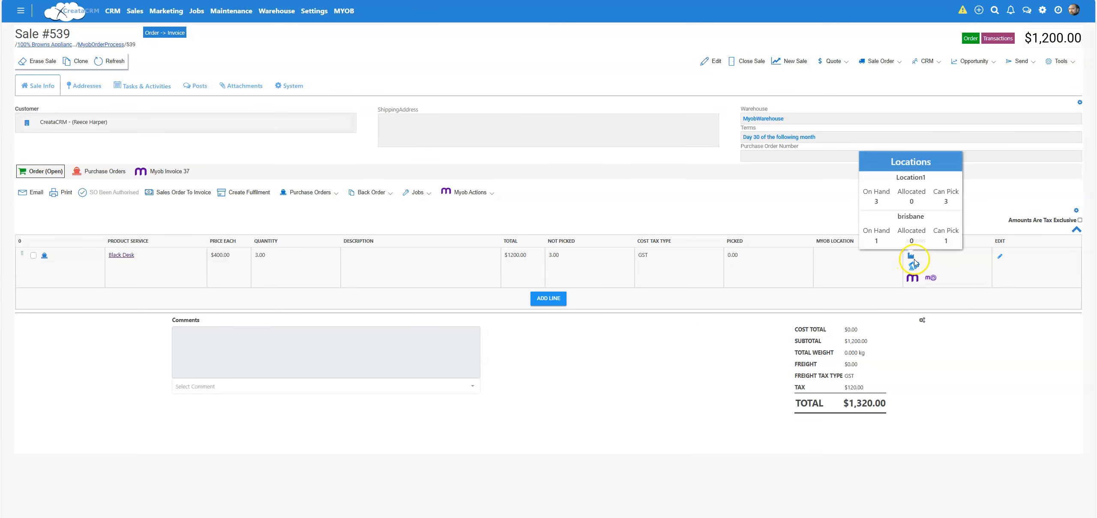
mouse_move(914, 266)
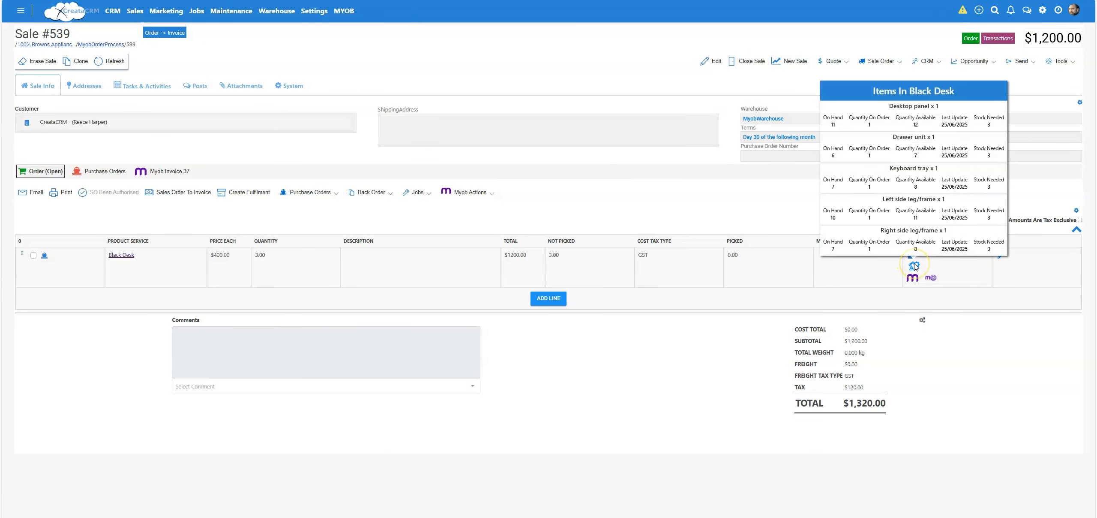